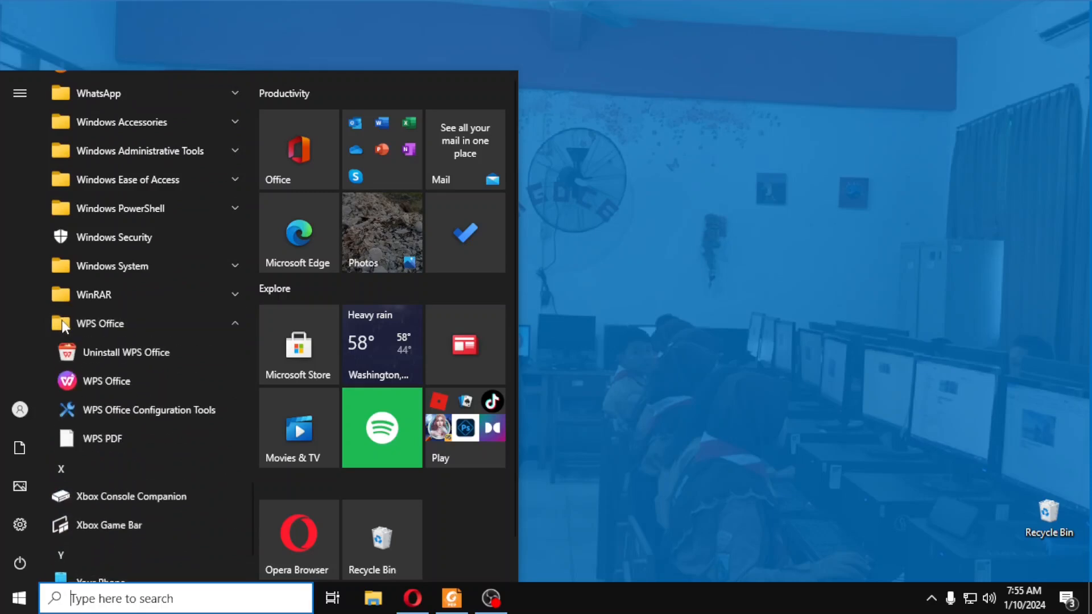
Launch WPS Office and create a blank spreadsheet in Sheets
left_click(73, 381)
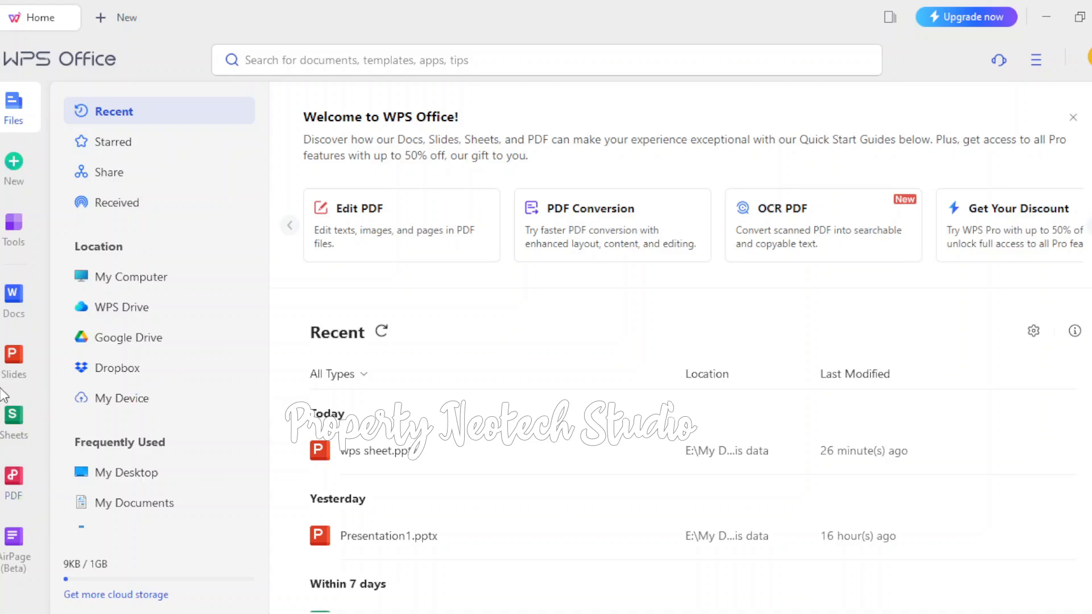
left_click(15, 421)
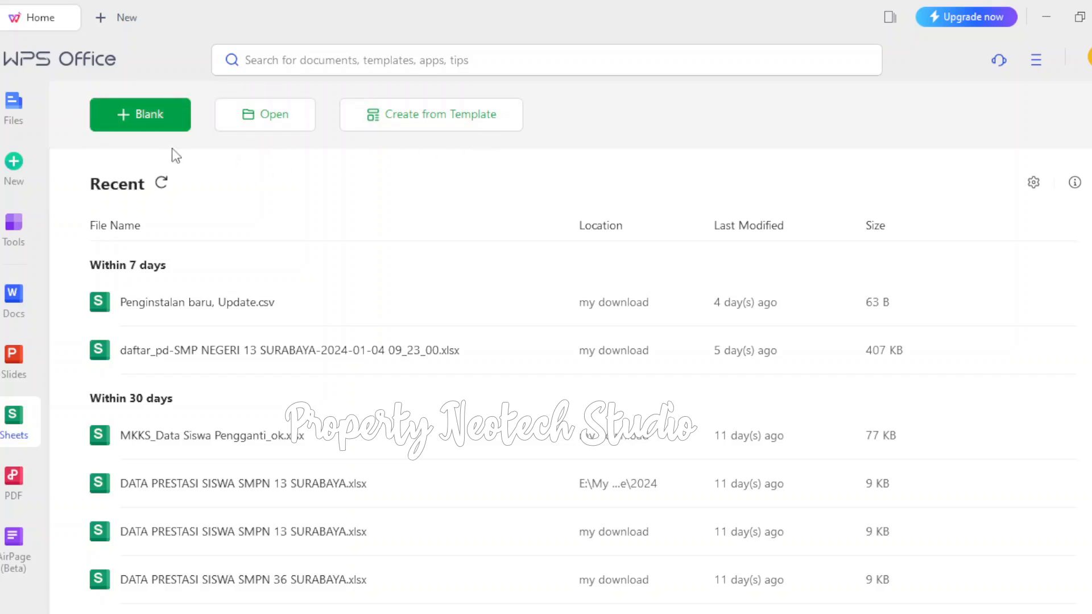
left_click(143, 121)
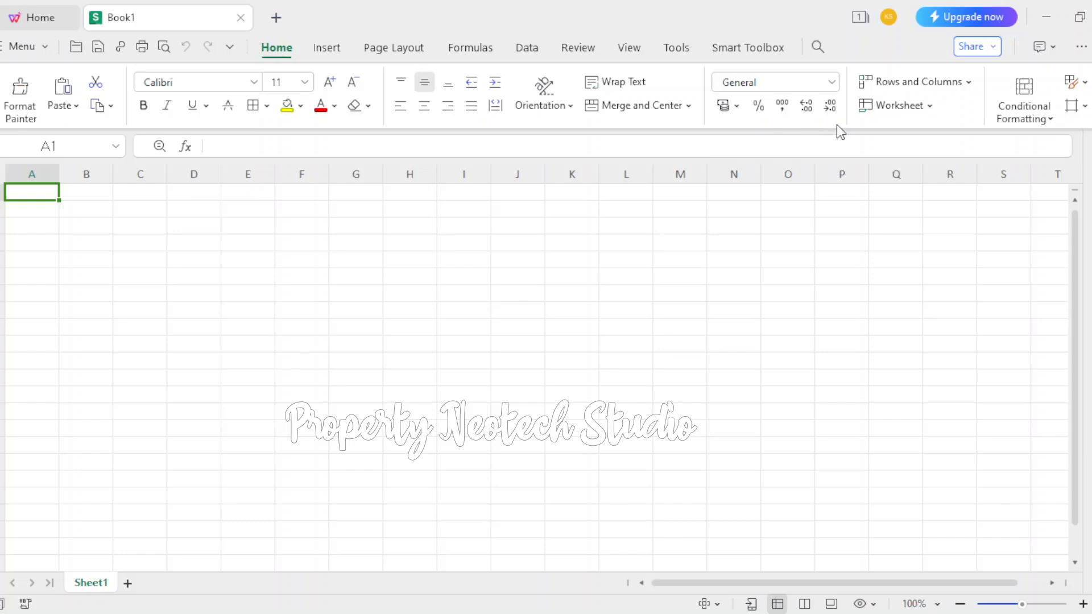
Examine the Insert, Page Layout, Formulas, Data, Review, View, Tools and Smart Toolbox command sets, and return to the Home commands
left_click(327, 56)
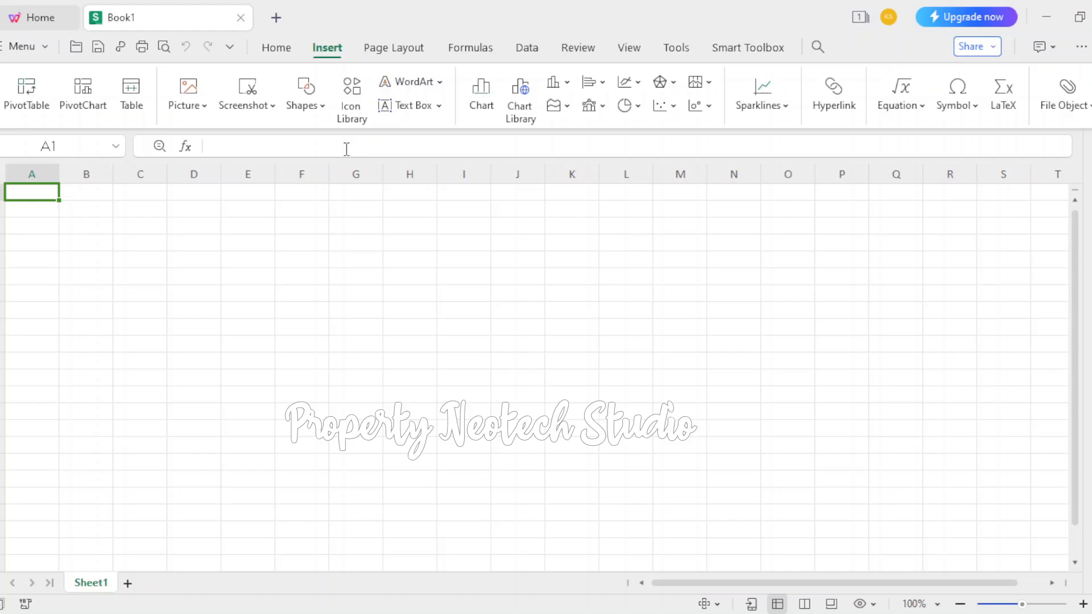
left_click(386, 49)
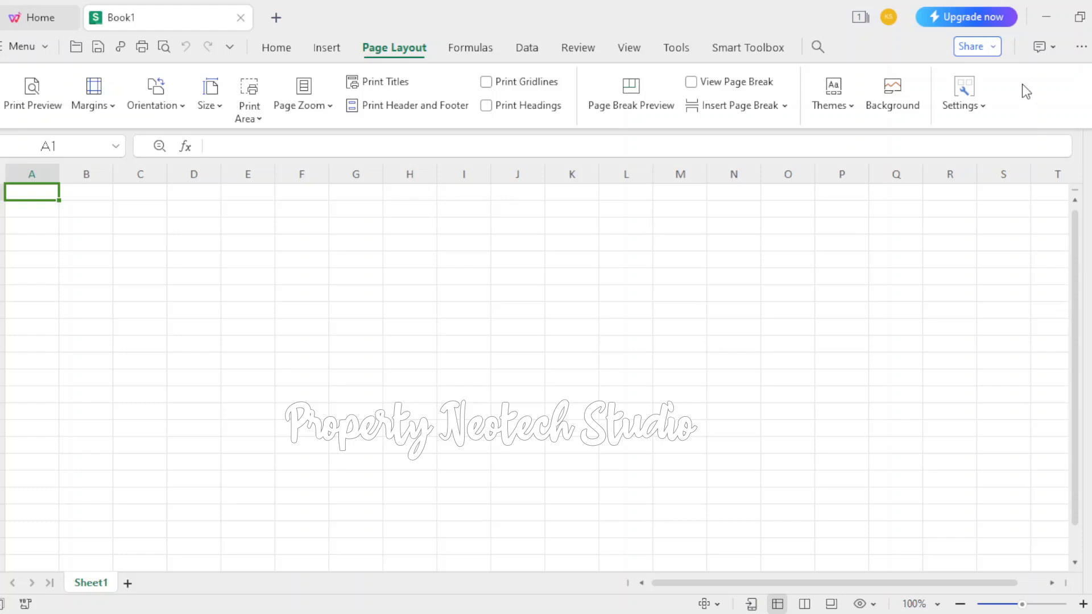
left_click(468, 50)
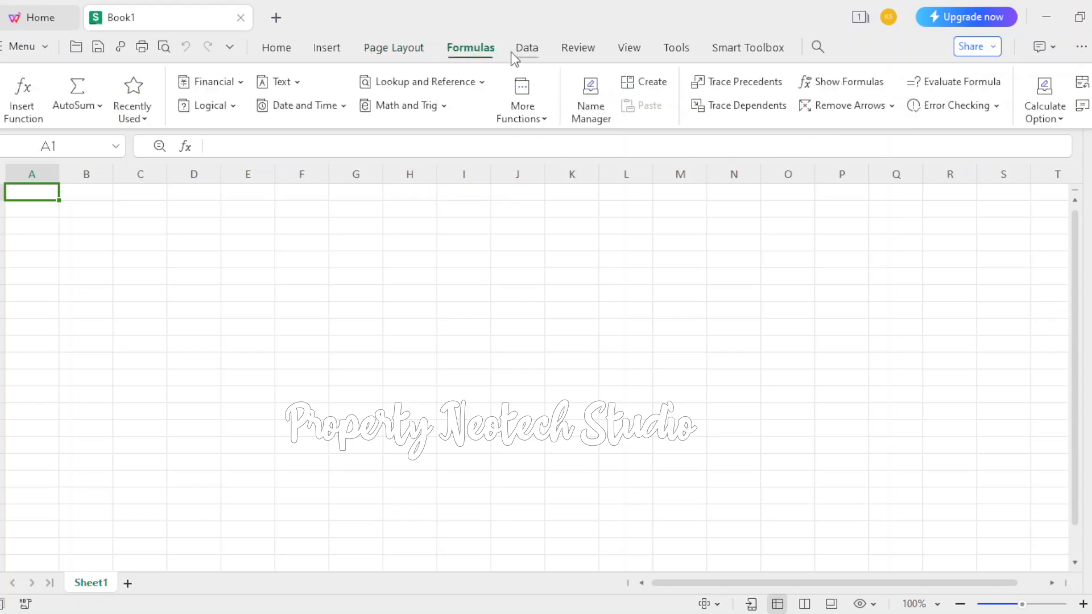
left_click(527, 49)
left_click(573, 54)
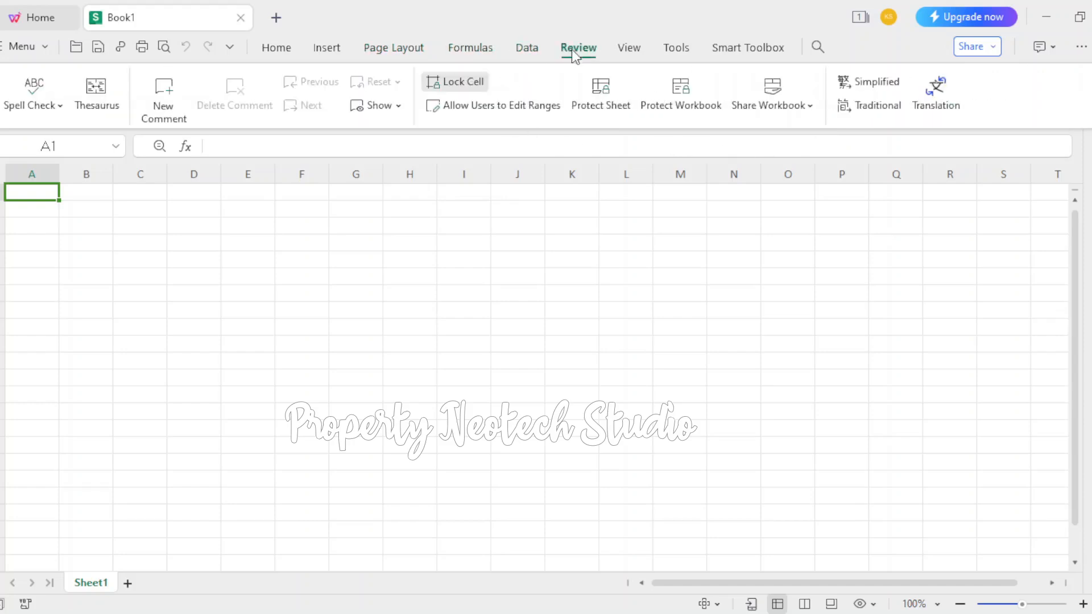
left_click(628, 50)
left_click(675, 53)
left_click(736, 51)
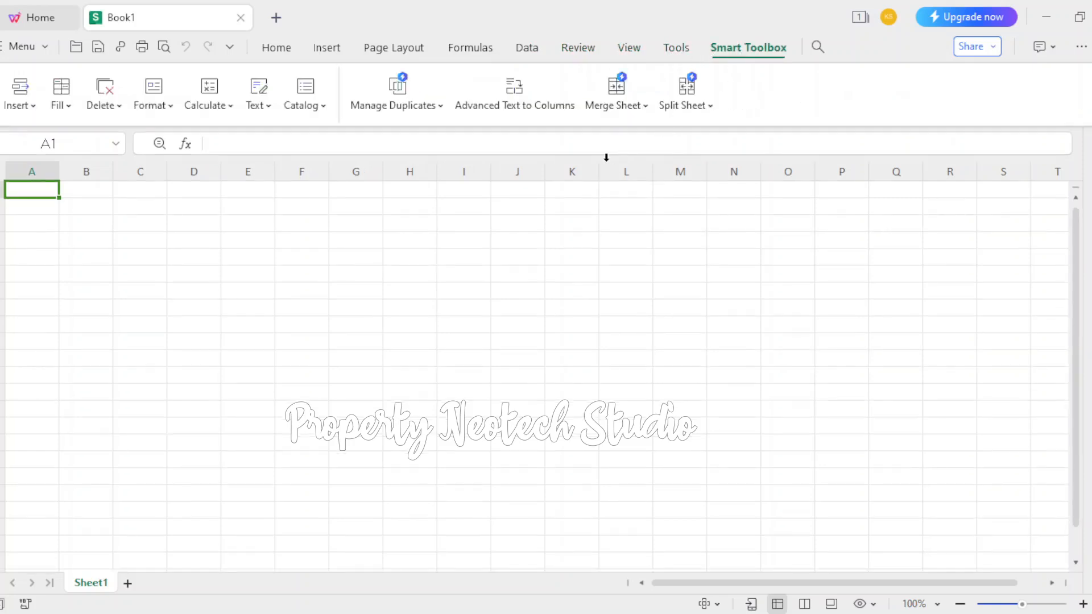
left_click(277, 49)
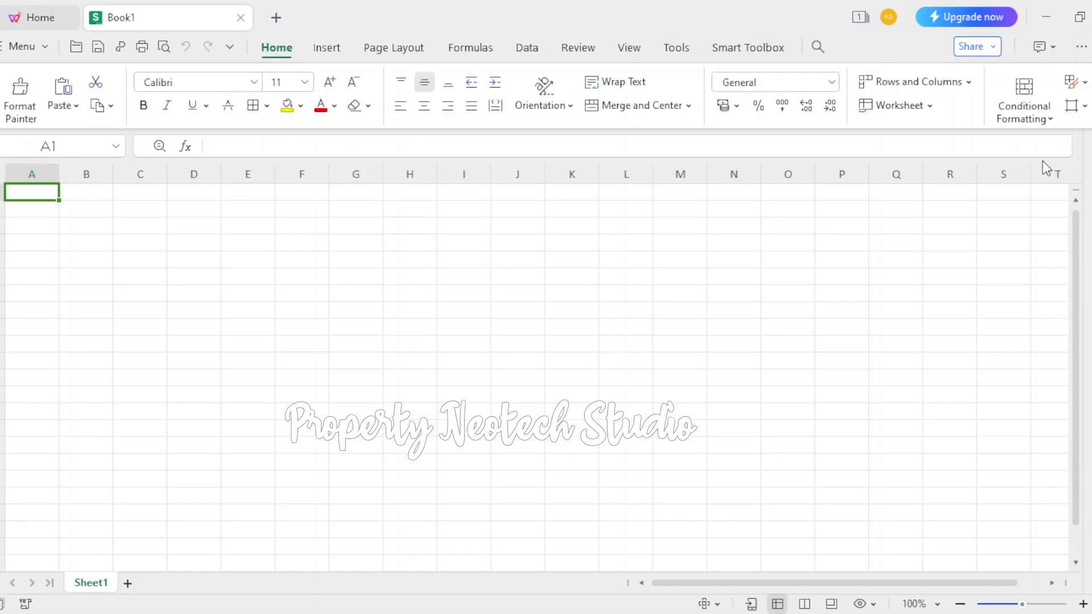
Place the cursor in the formula bar for cell A1, and select the visible worksheet area starting at A1
left_click(248, 148)
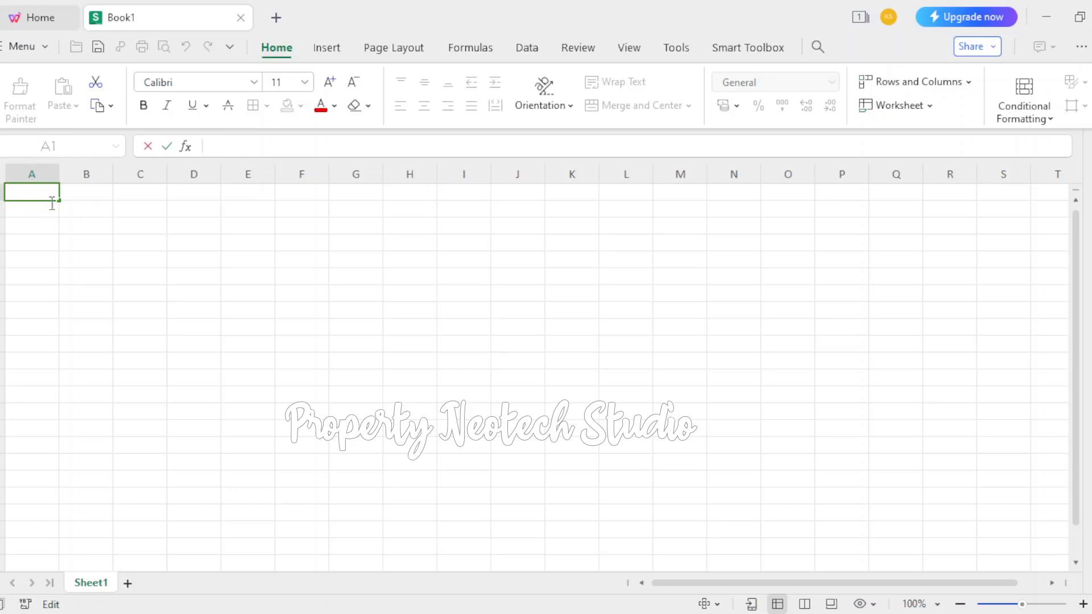
left_click(108, 223)
left_click_drag(34, 192, 1044, 566)
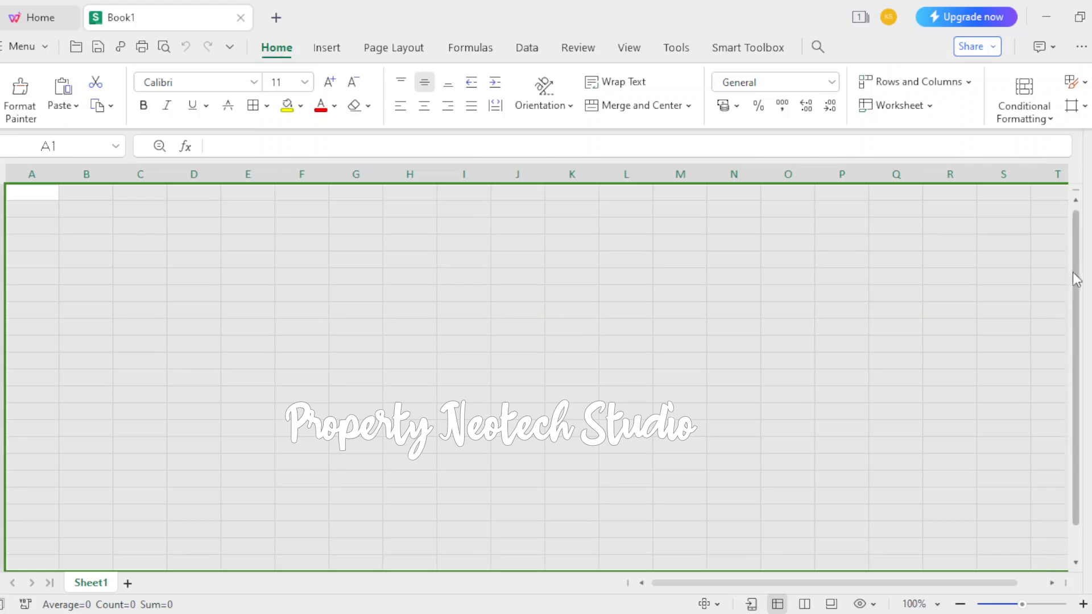
Select individual cells B3, B2 and C2, and return to B2
left_click(86, 228)
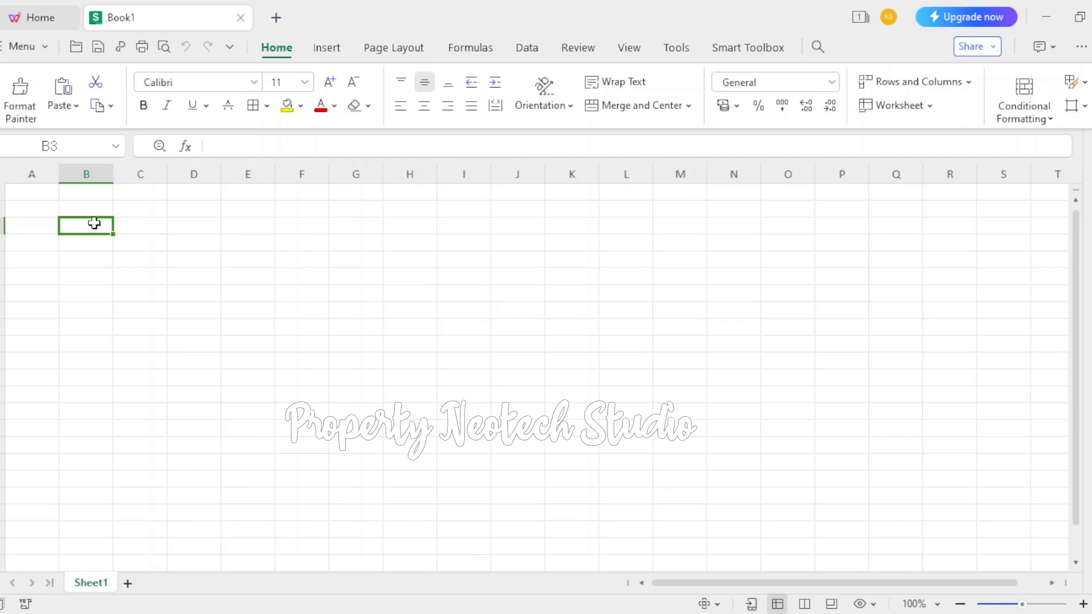
left_click(74, 209)
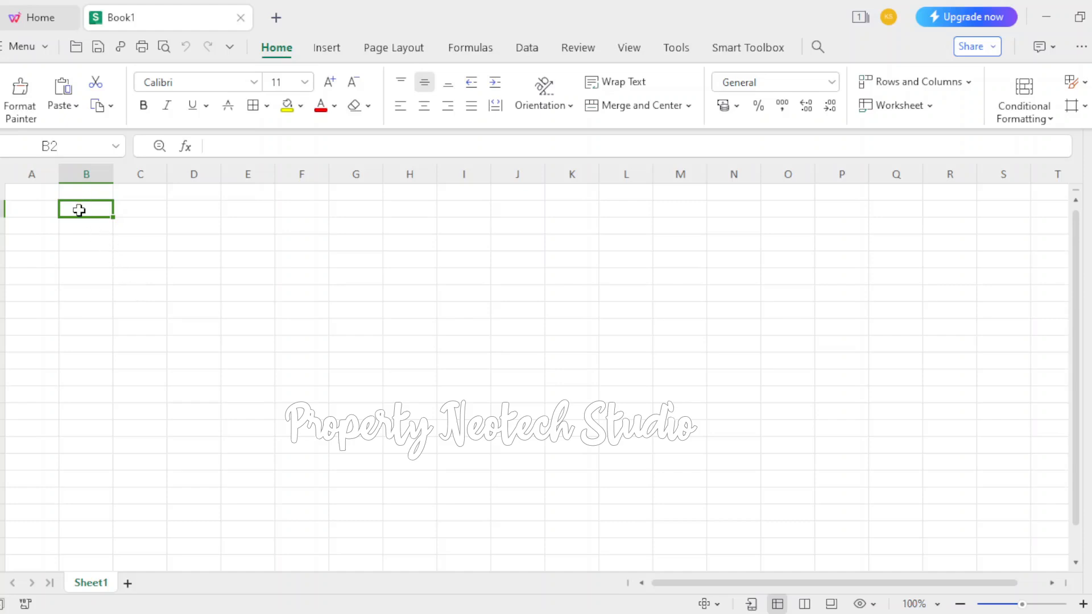
left_click(131, 212)
left_click(85, 215)
Select entire columns one at a time: B and C first, followed by A through D in order
left_click(85, 169)
left_click(125, 170)
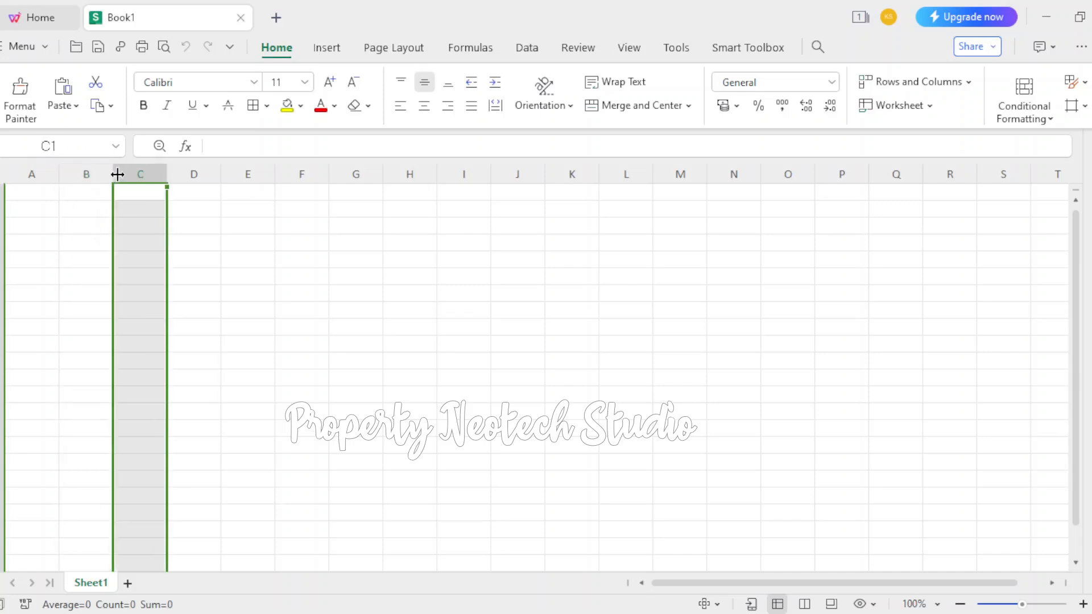
left_click(31, 172)
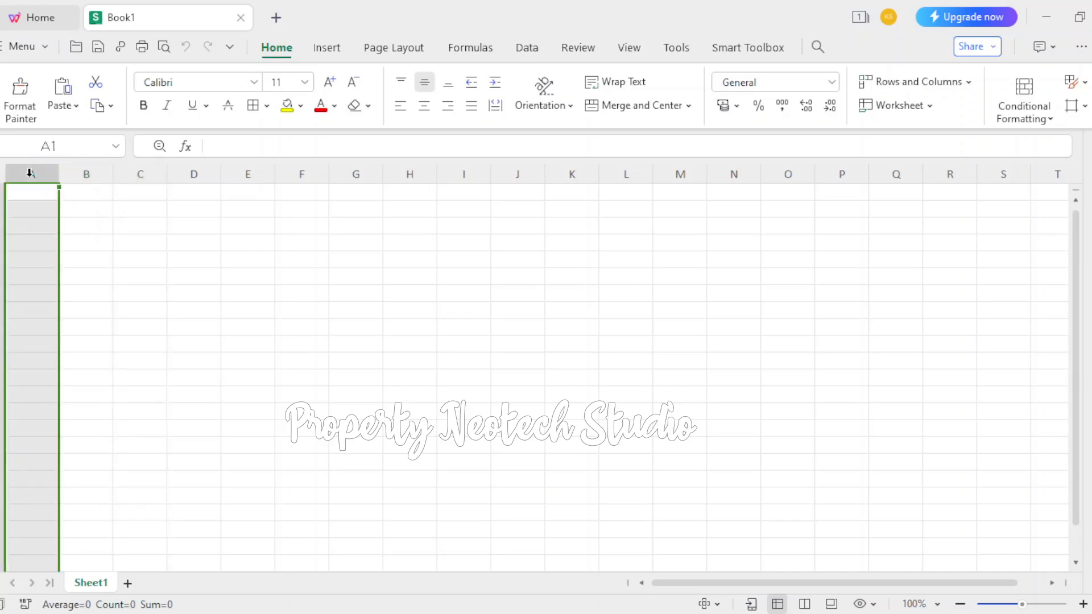
left_click(86, 172)
left_click(142, 171)
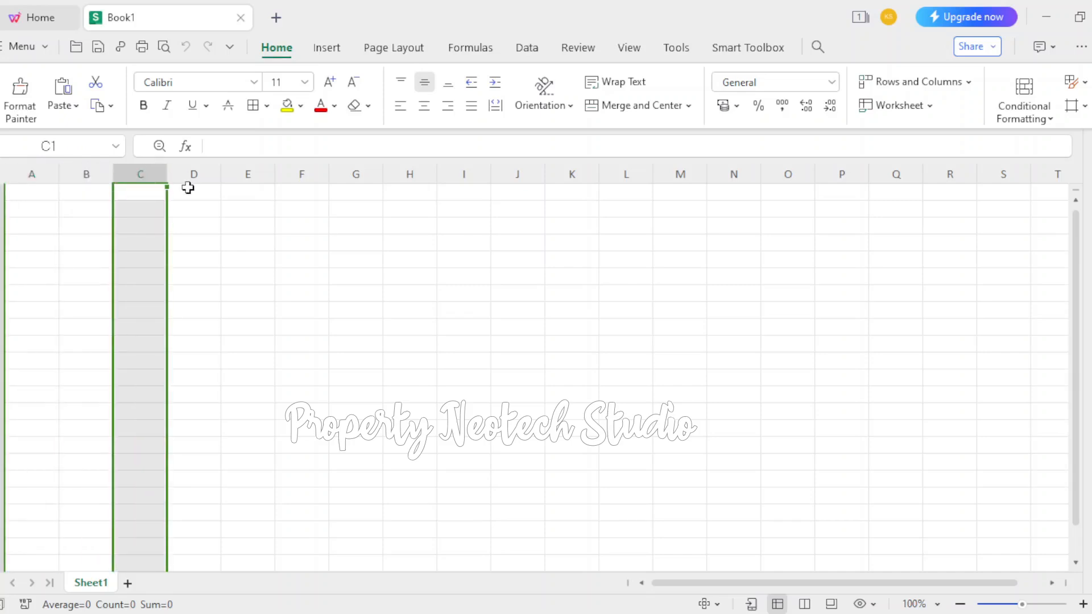
left_click(193, 171)
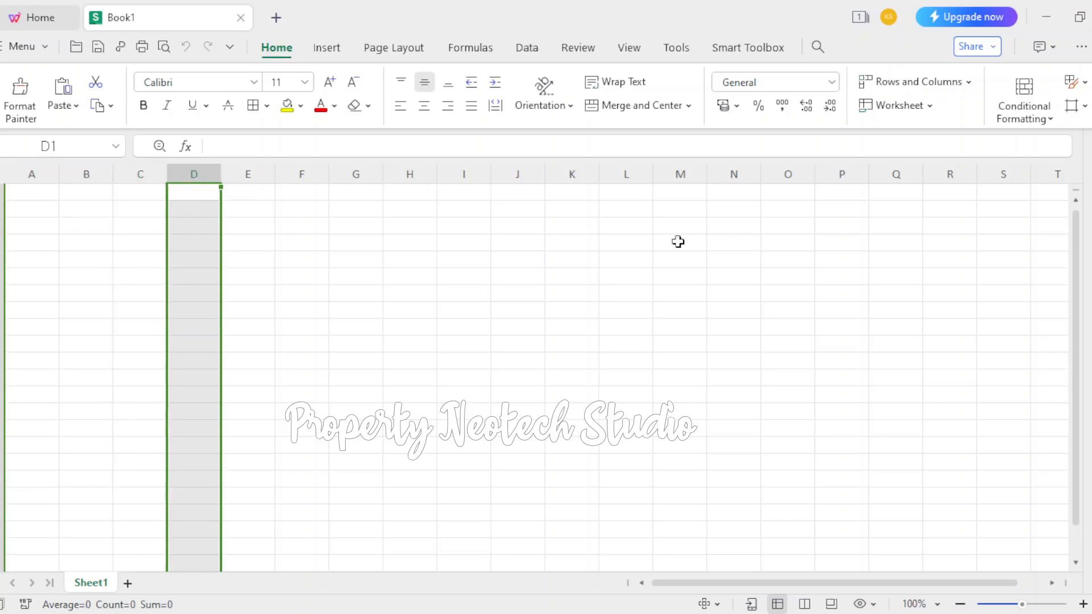
Select entire rows 1 through 4 of the worksheet, one at a time
left_click(2, 192)
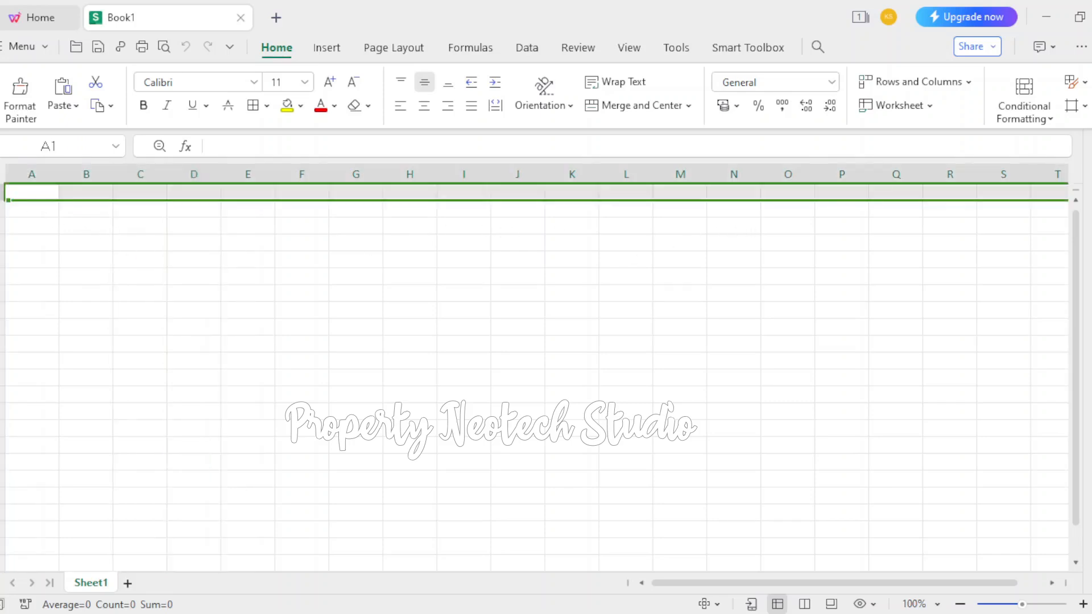
left_click(2, 210)
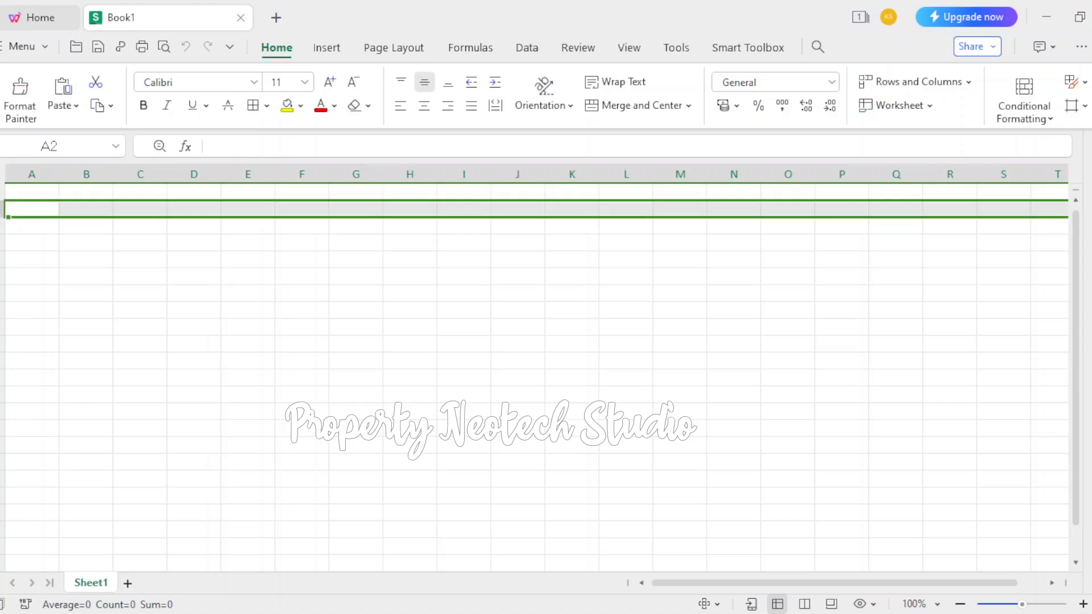
left_click(2, 225)
left_click(2, 243)
Select single cells C5, B2 and C3 to examine their references in the name box
left_click(115, 261)
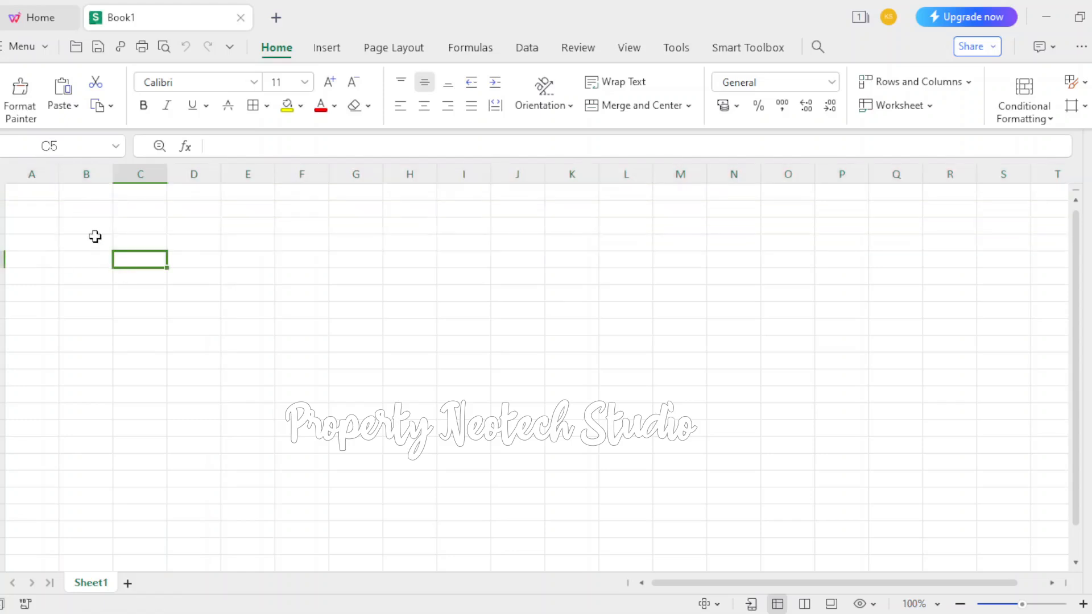
left_click(80, 214)
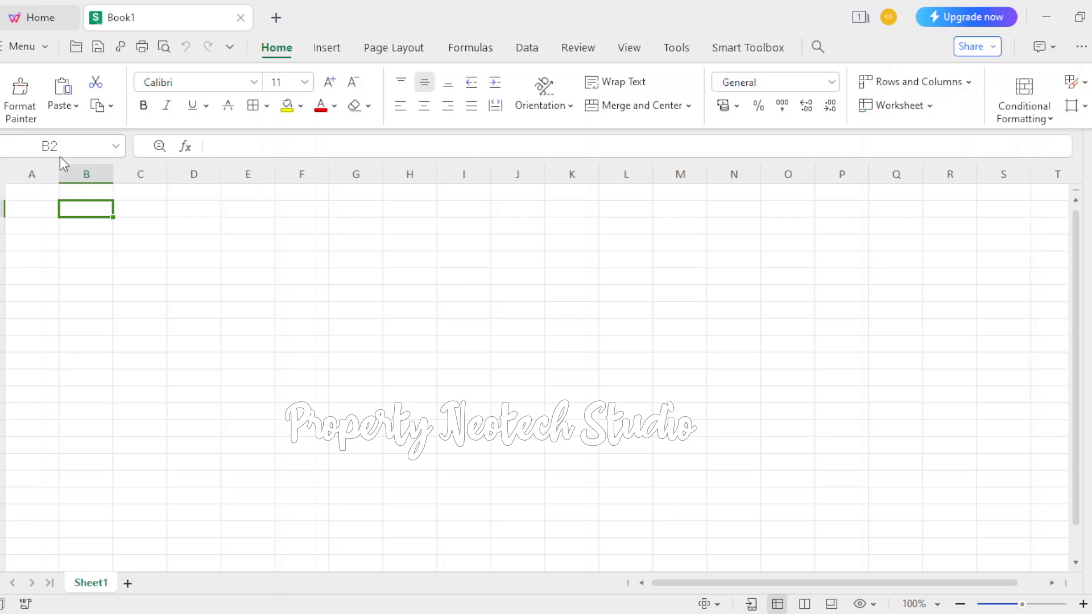
left_click(151, 229)
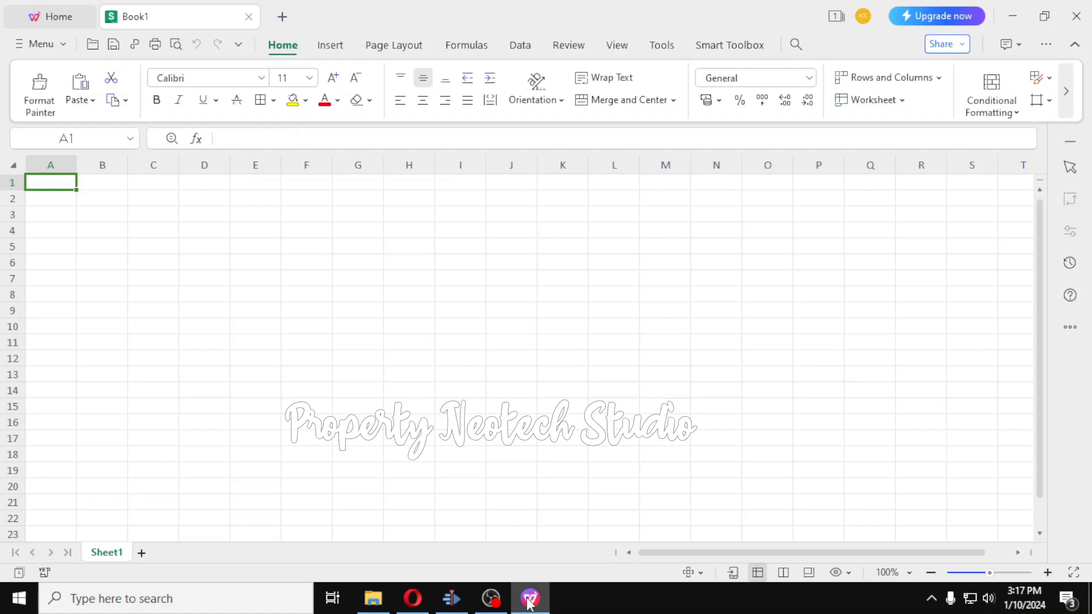
Rename Sheet1 as lembar1 and add a new worksheet after it
right_click(116, 557)
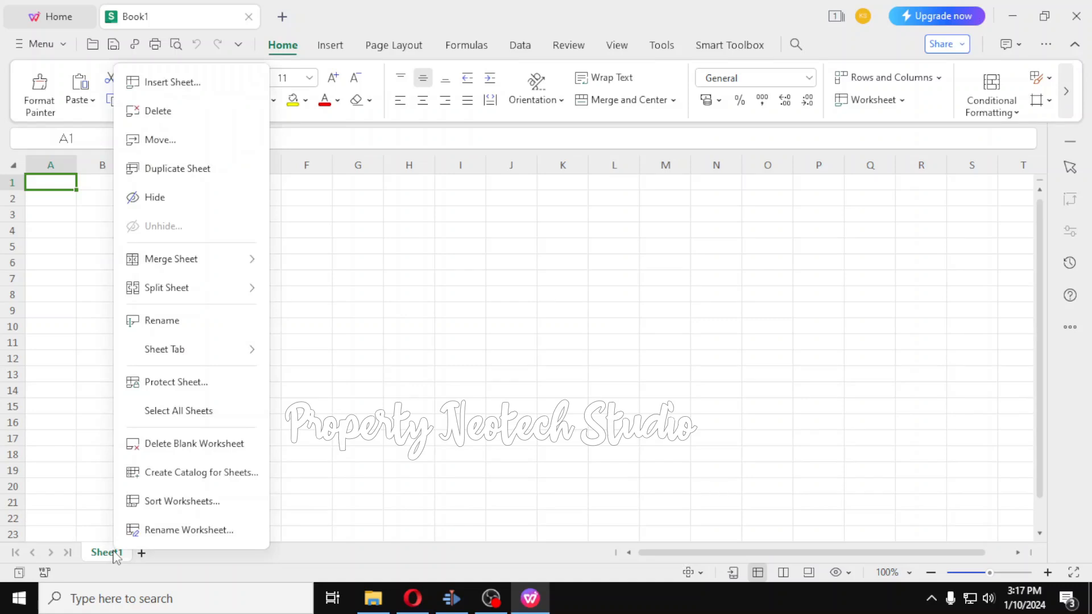
left_click(159, 323)
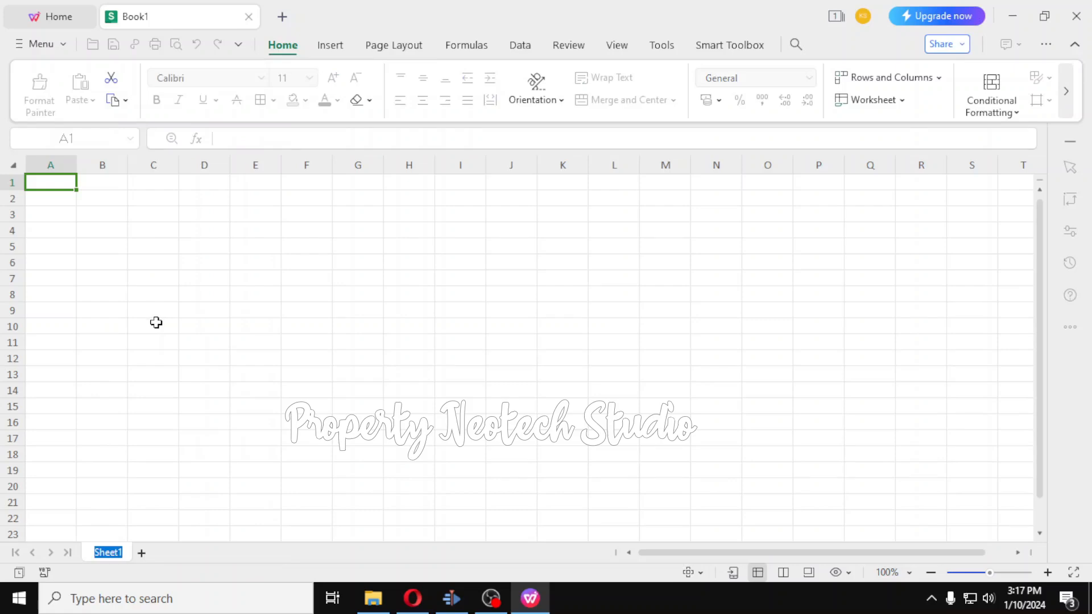
type("l")
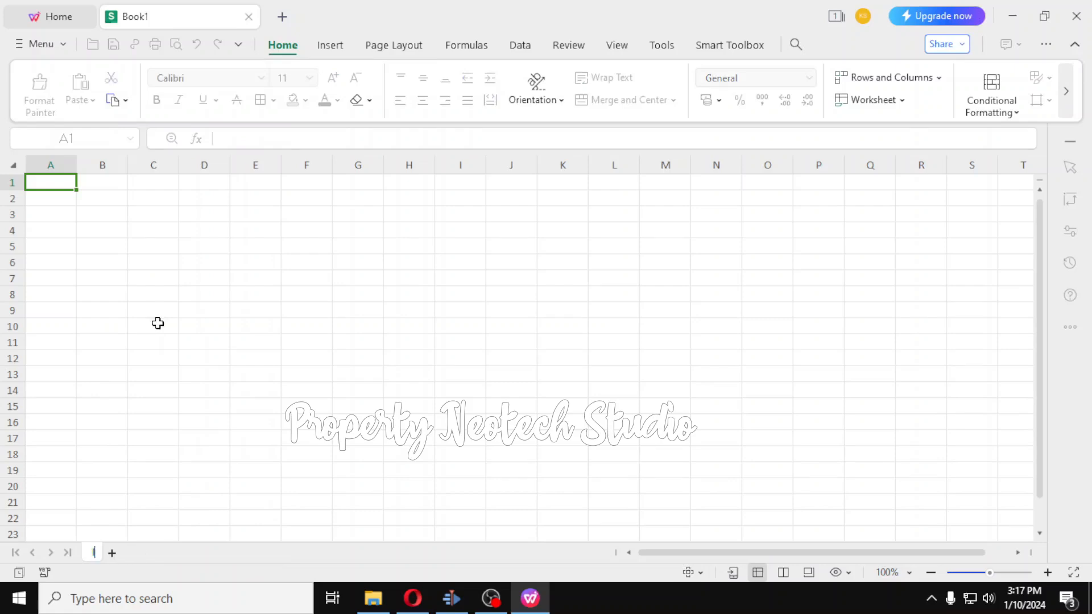
type("embar1")
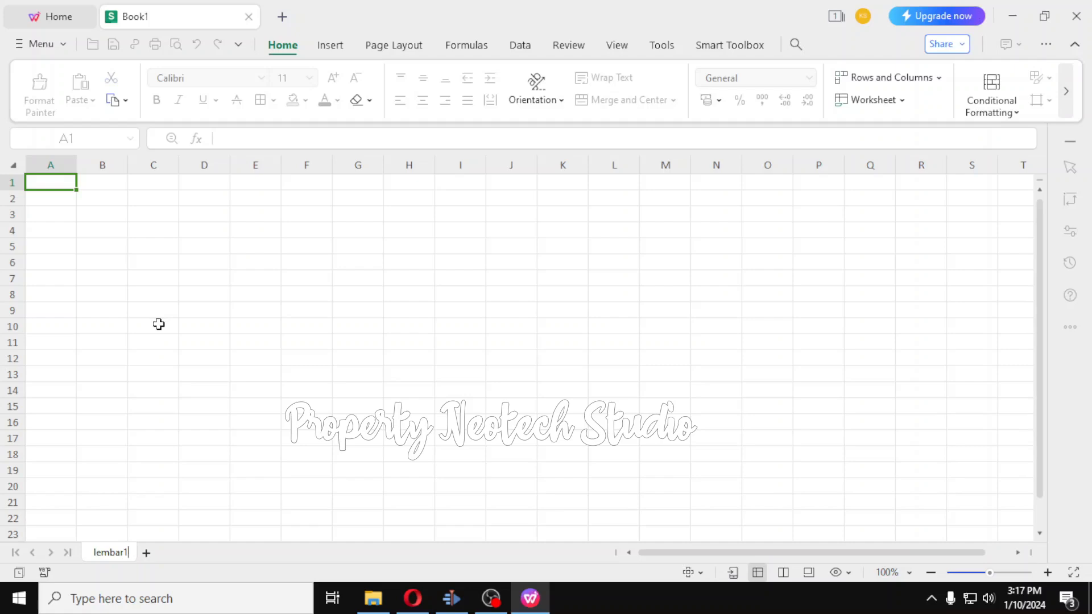
left_click(159, 324)
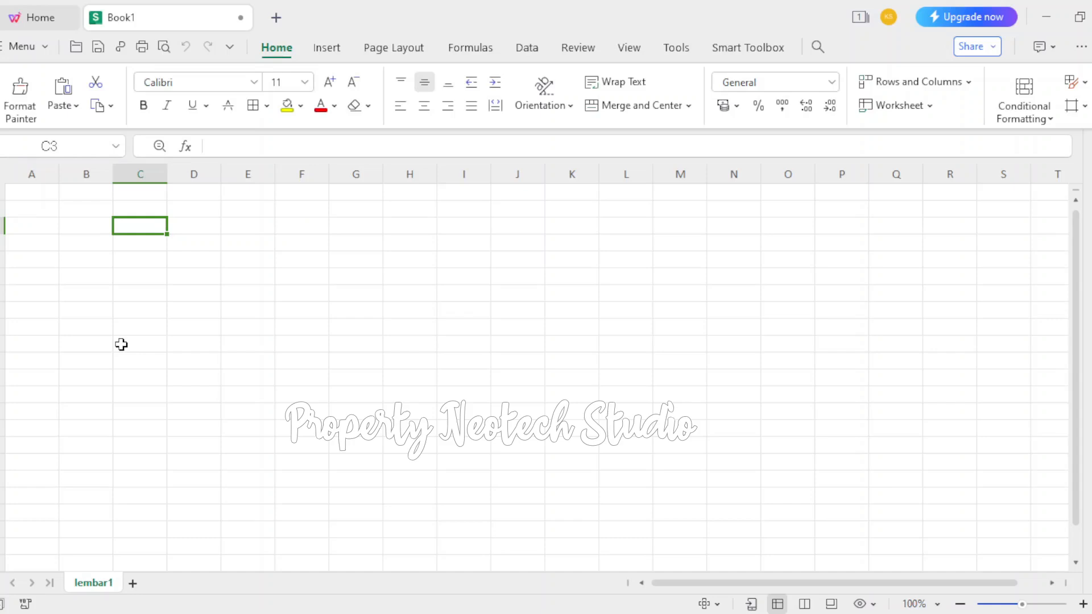
left_click(133, 584)
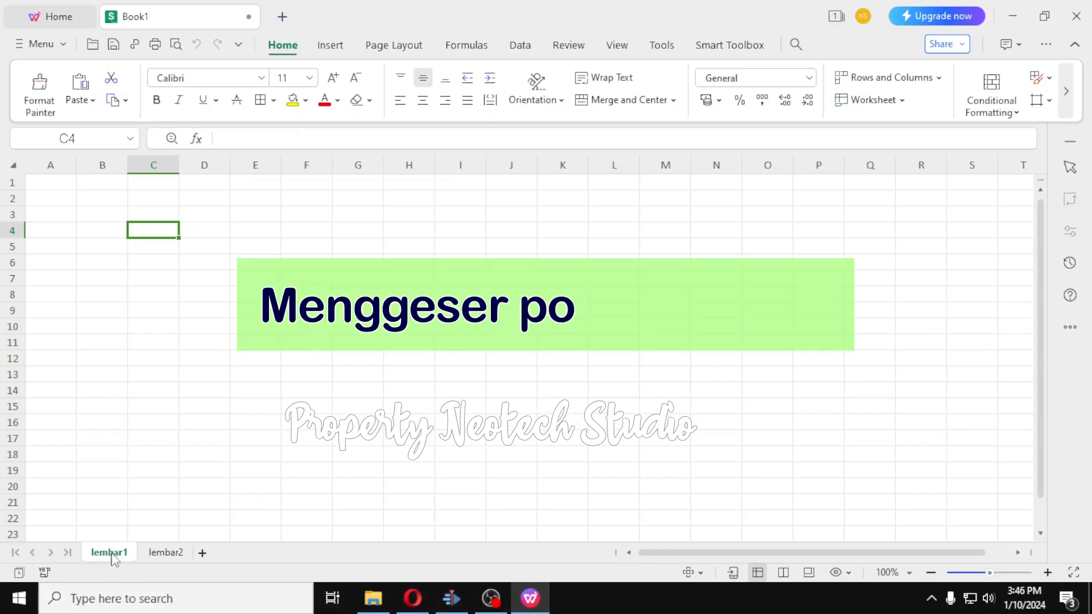
Move worksheet lembar1 to the end of workbook Book1, after lembar2, without creating a copy
left_click(159, 553)
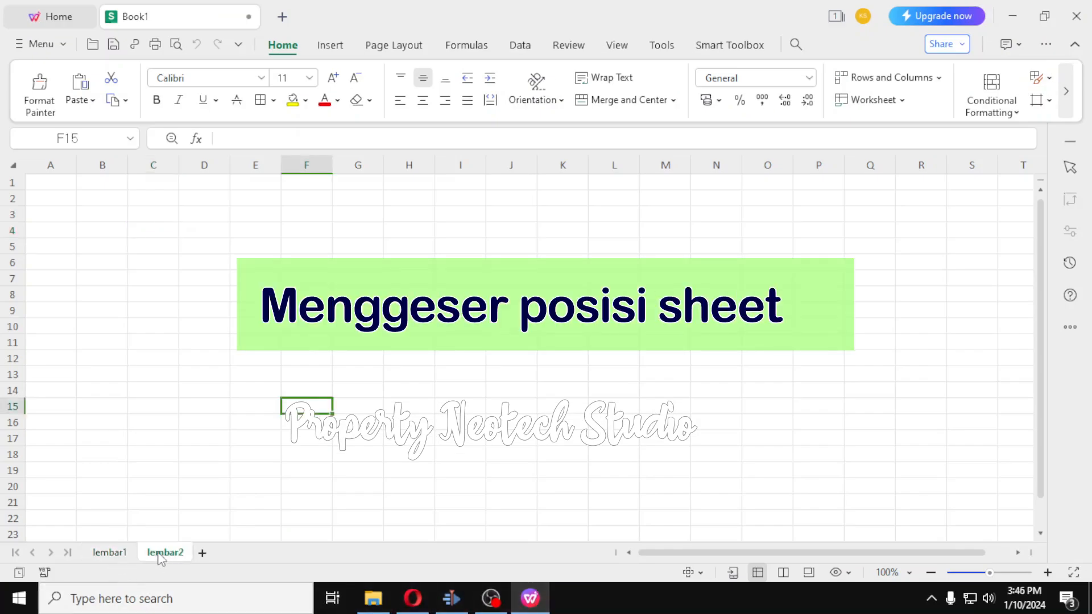
left_click(107, 553)
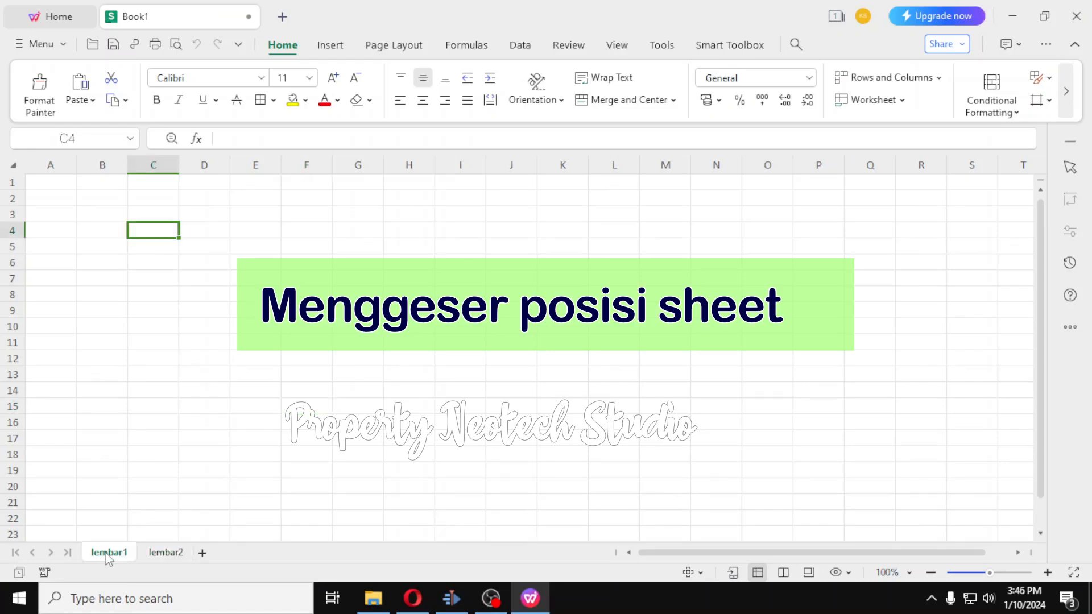
right_click(108, 555)
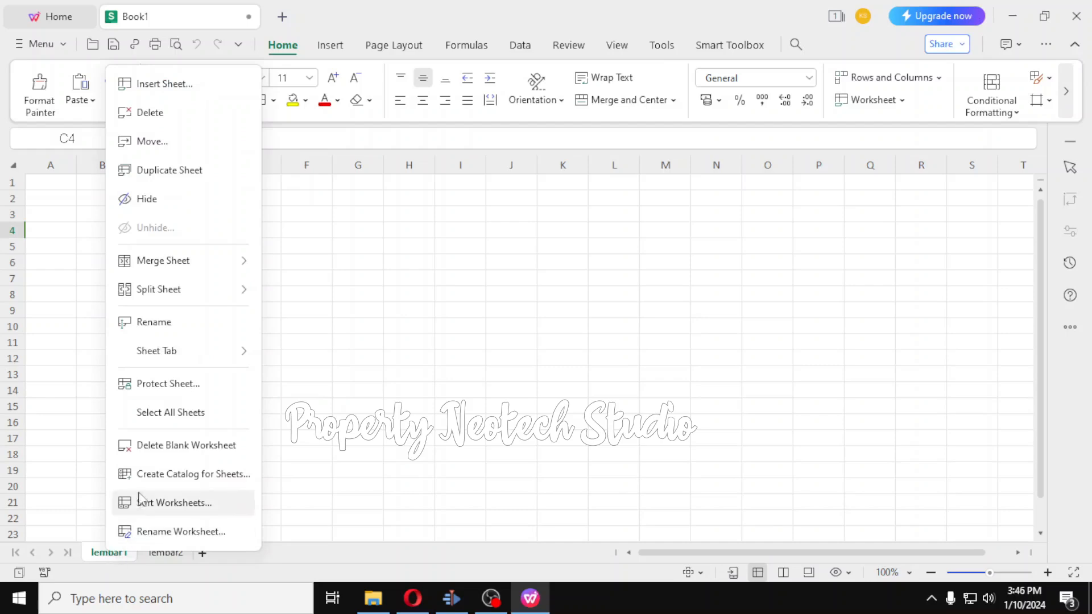
left_click(169, 142)
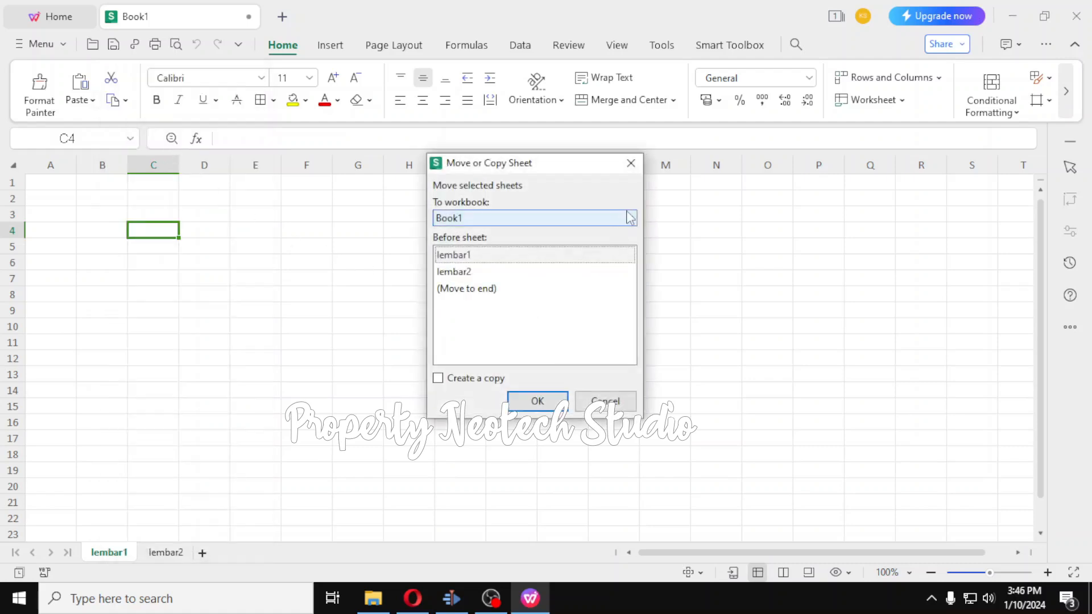
left_click(629, 219)
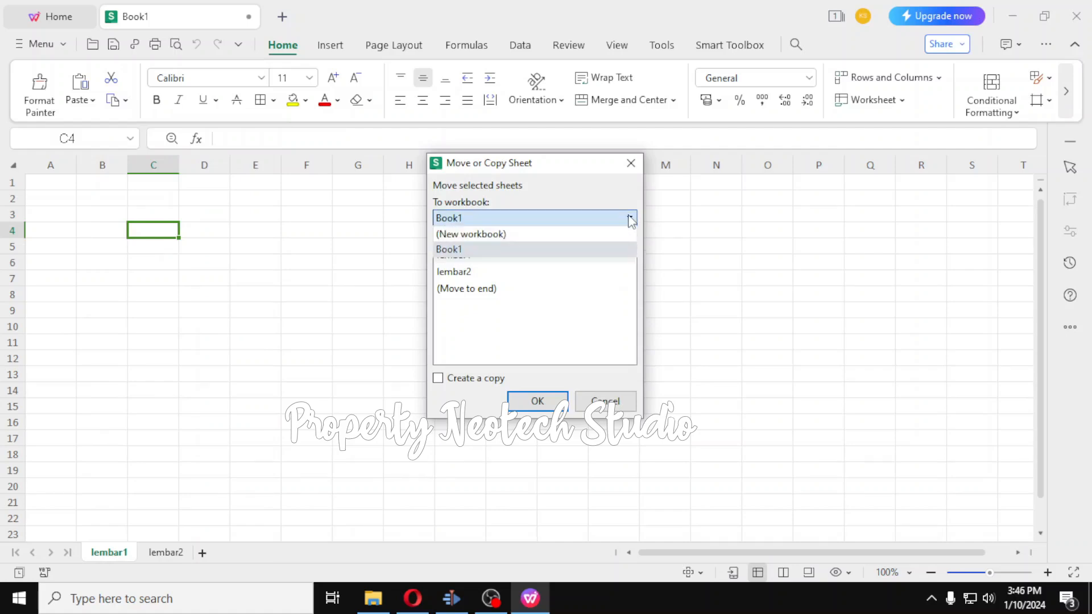
left_click(562, 250)
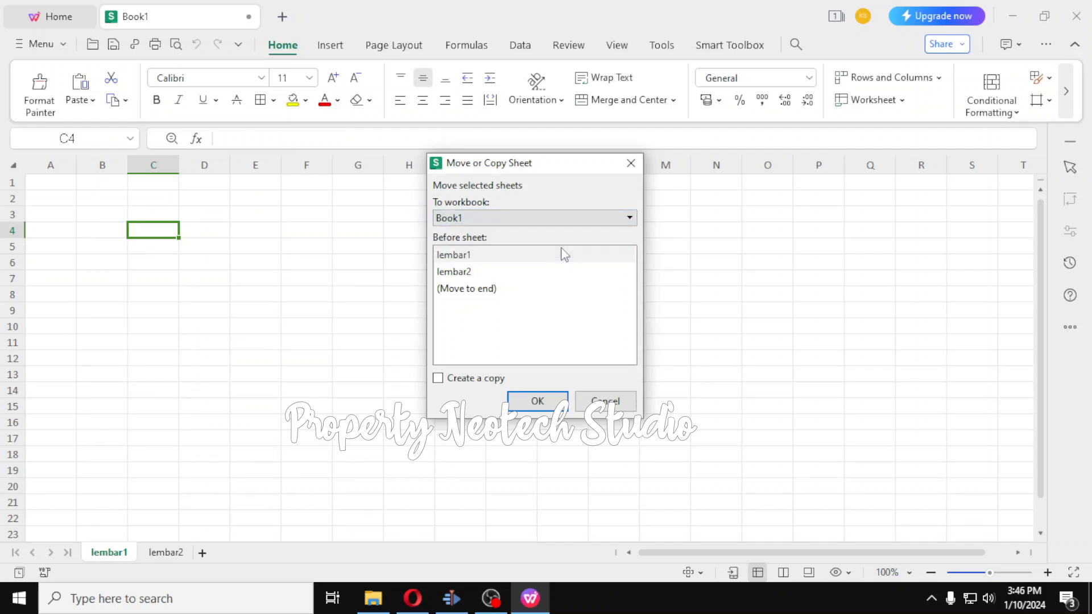
left_click(462, 259)
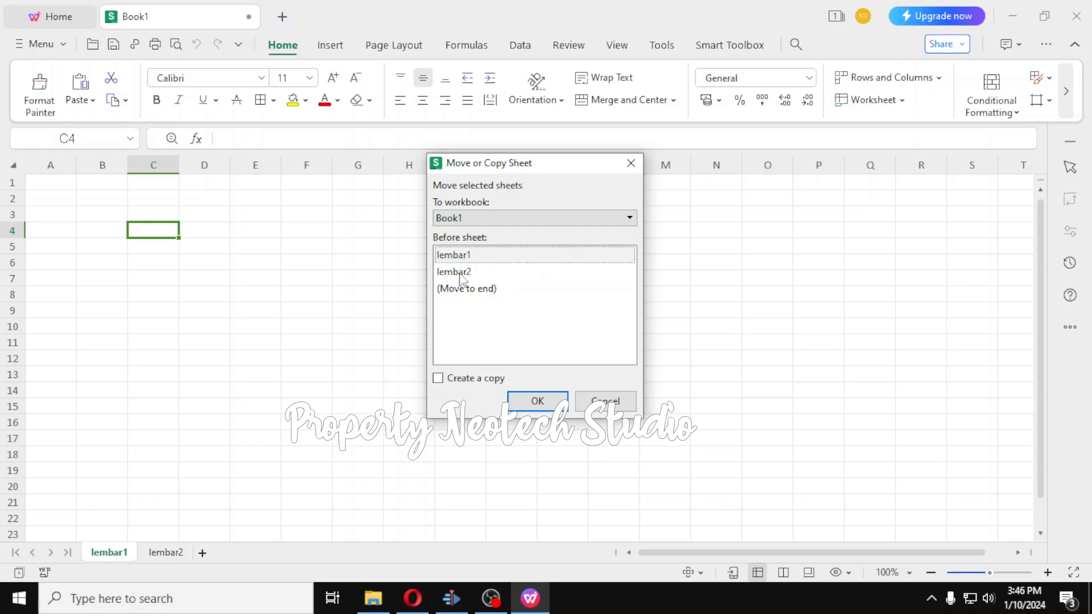
left_click(461, 278)
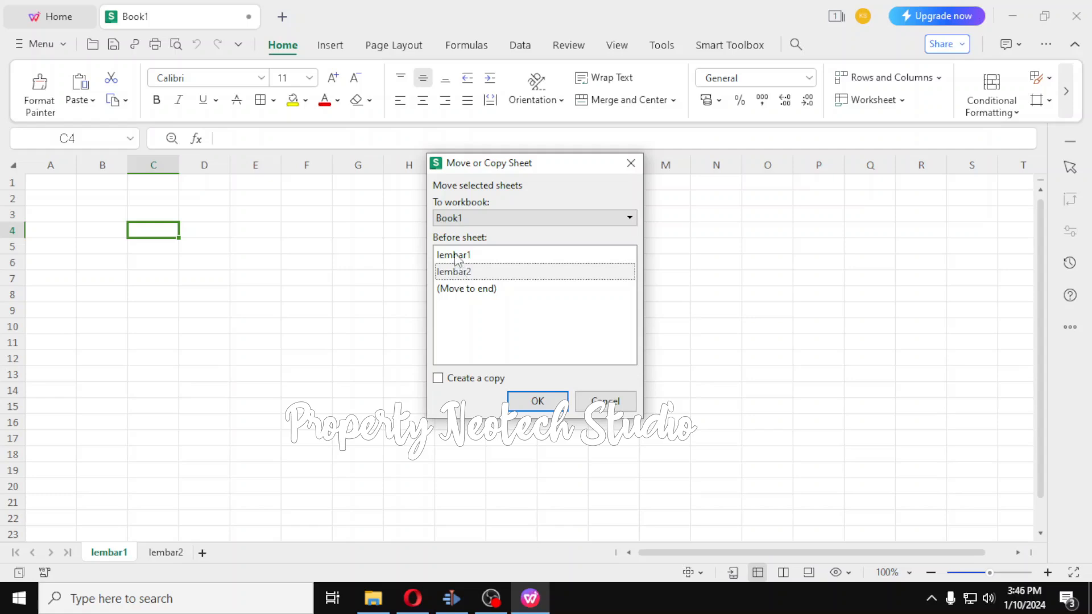
left_click(458, 260)
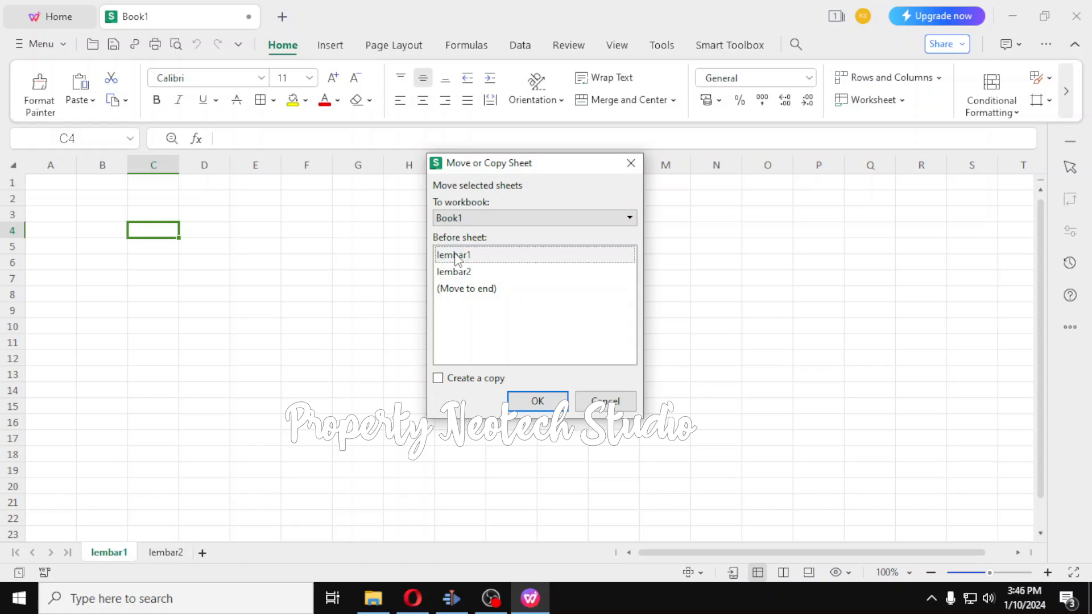
left_click(462, 291)
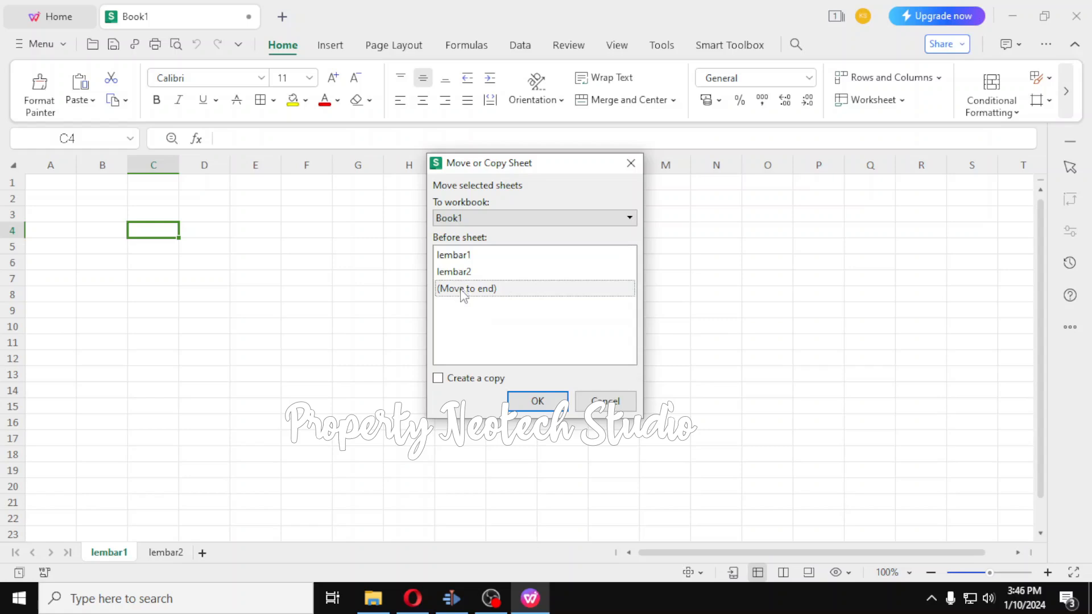
left_click(536, 401)
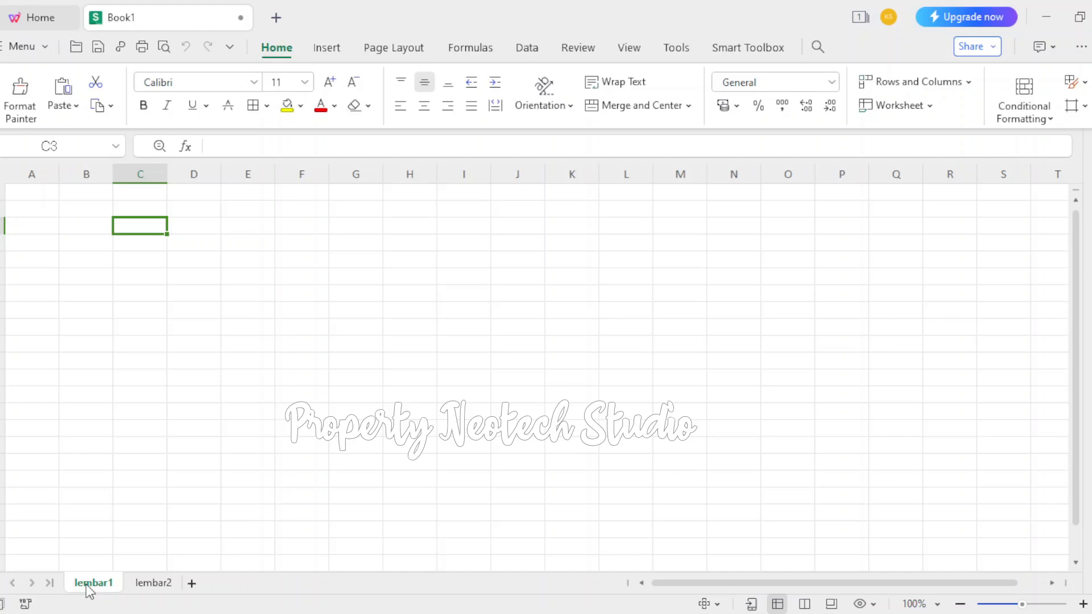
left_click_drag(87, 585, 188, 580)
Enter the table headers Nomor in cell C2 and Nama in cell D2 of lembar1
left_click(146, 213)
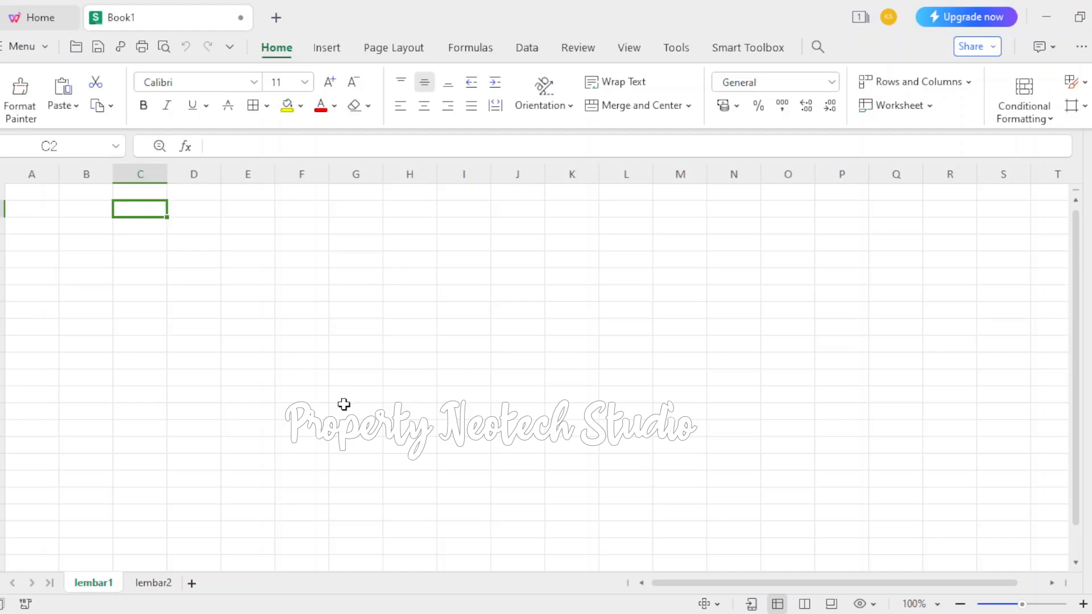
type("N")
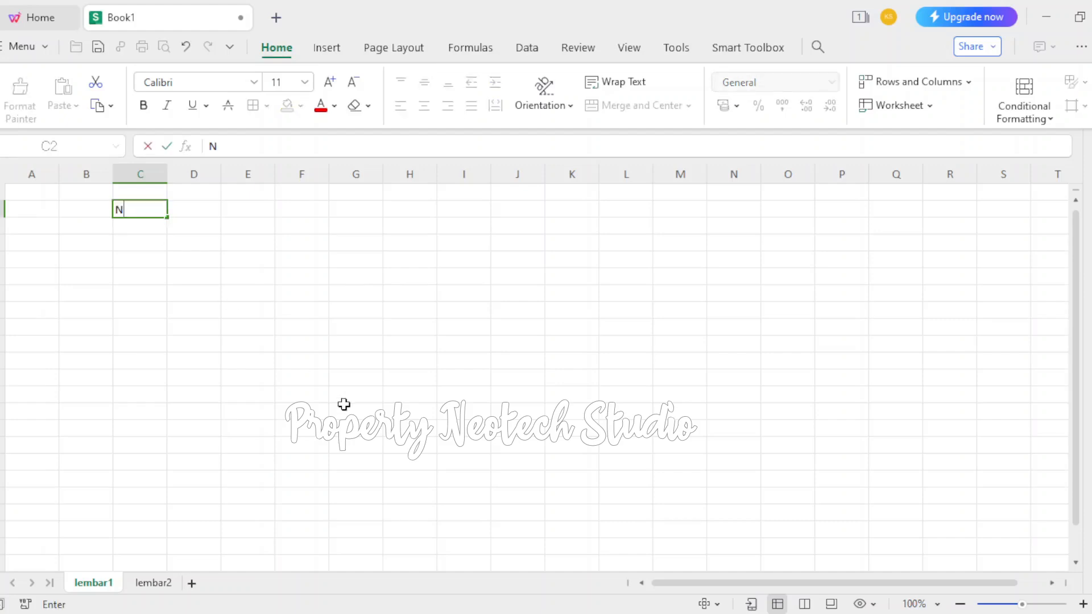
type("O")
key("BackSpace")
type("omor")
key("Return")
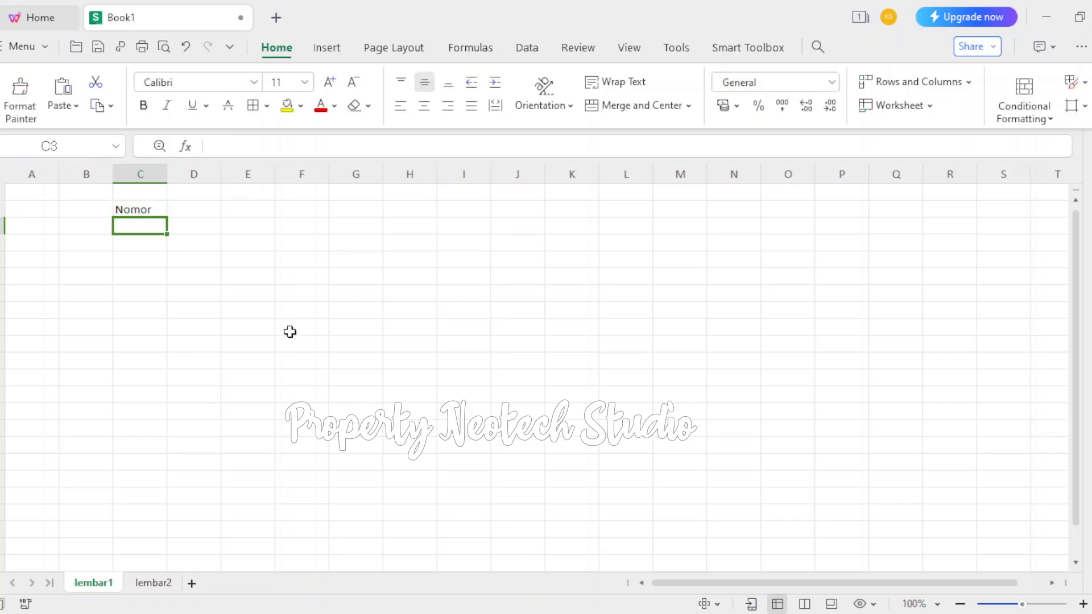
left_click(190, 213)
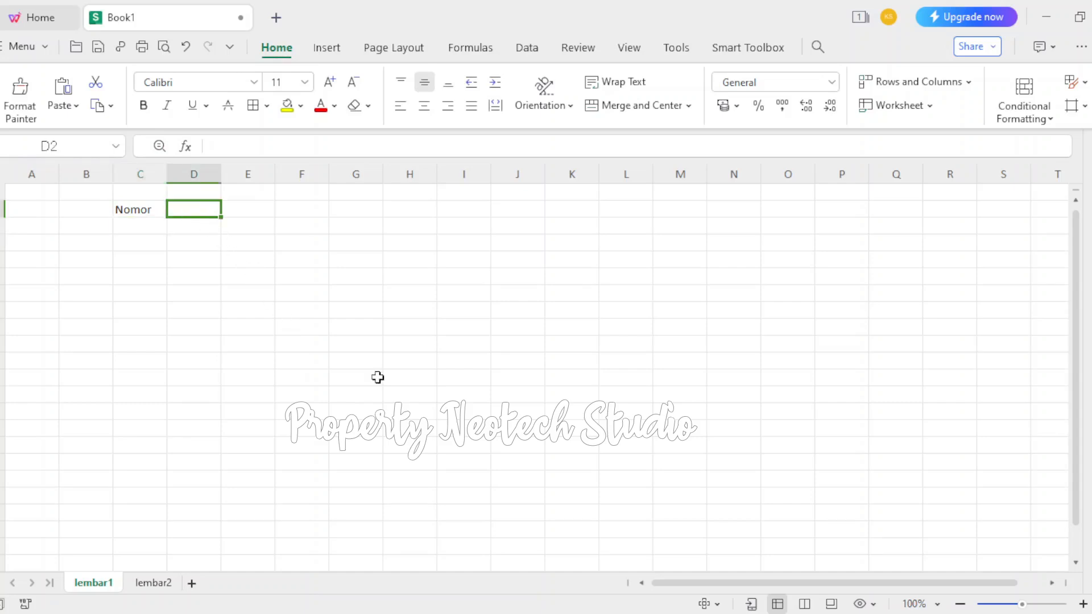
type("Nama")
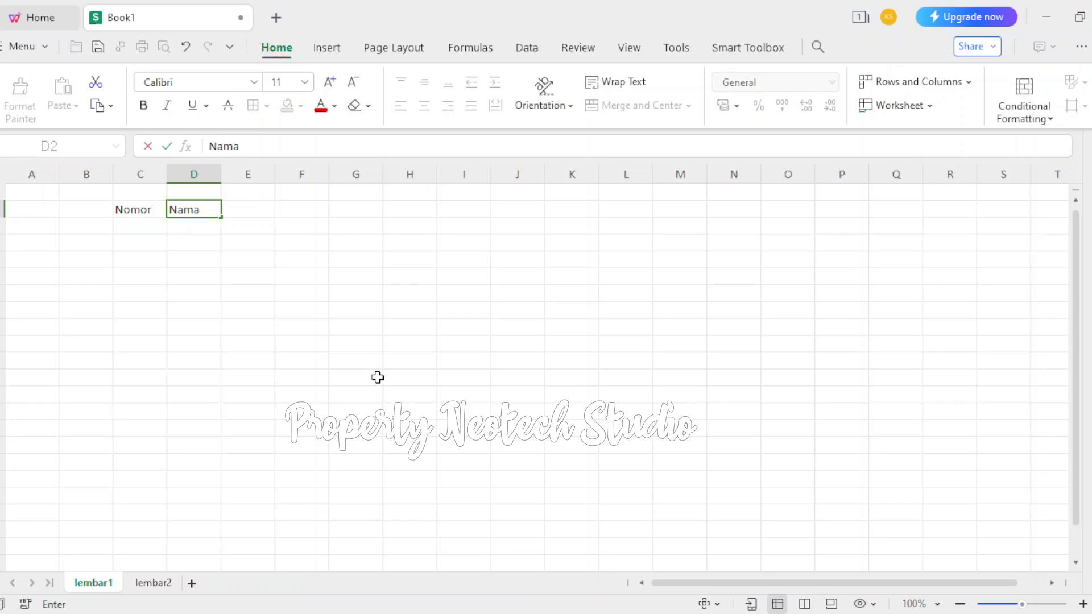
key("Return")
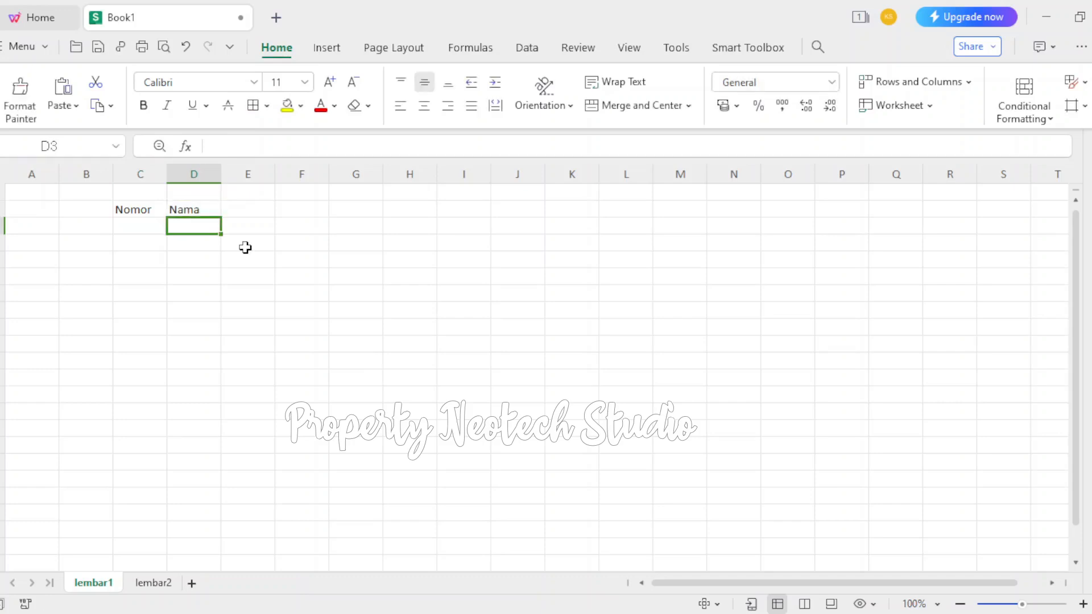
Enter the table headers Alamat in cell E2 and Telepon in cell F2
left_click(252, 211)
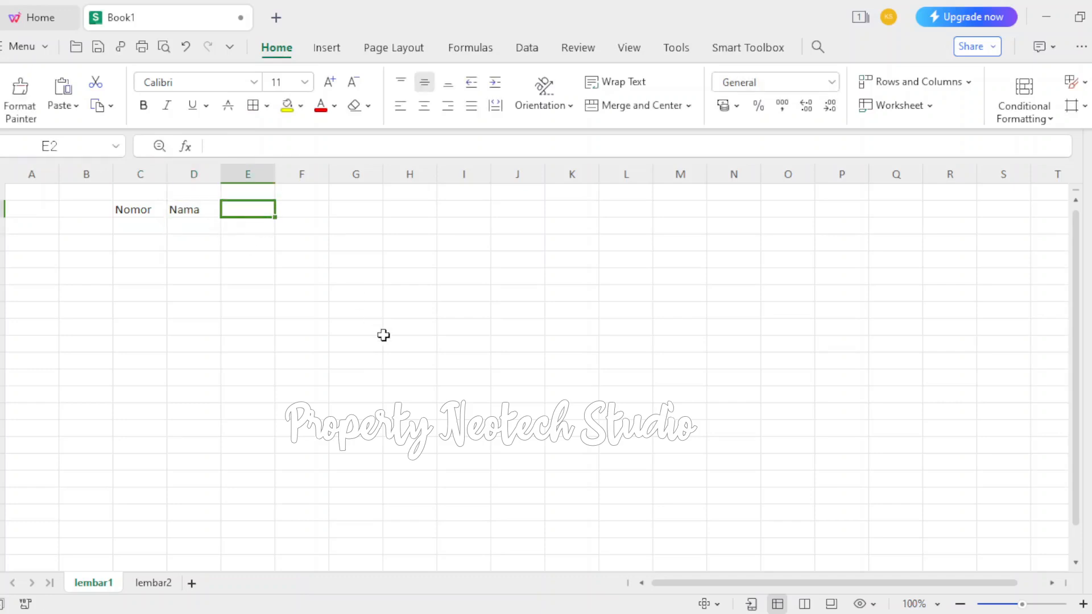
type("Alamat")
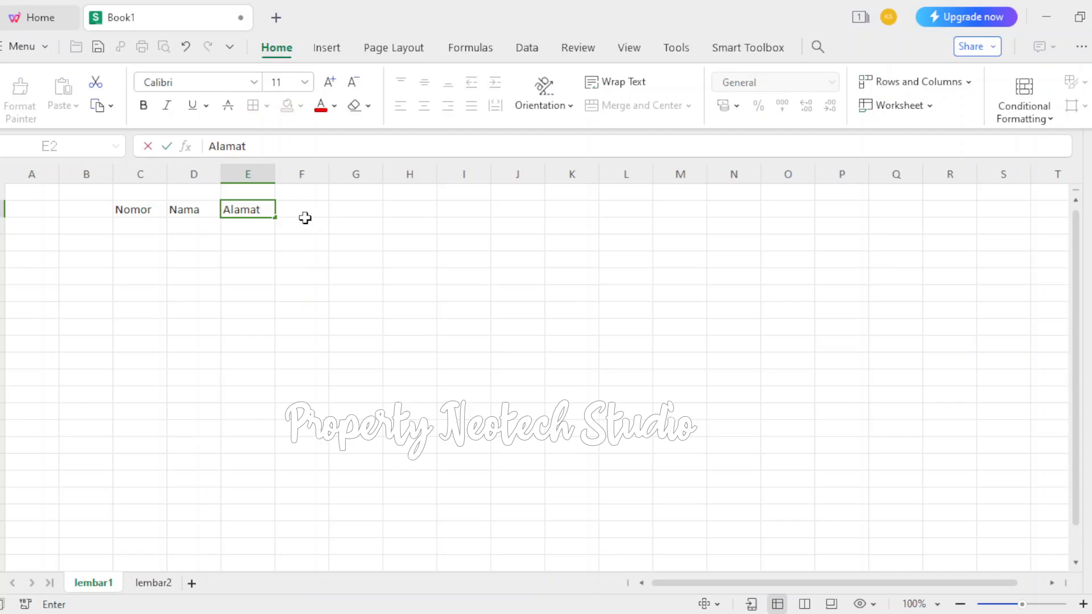
left_click(306, 218)
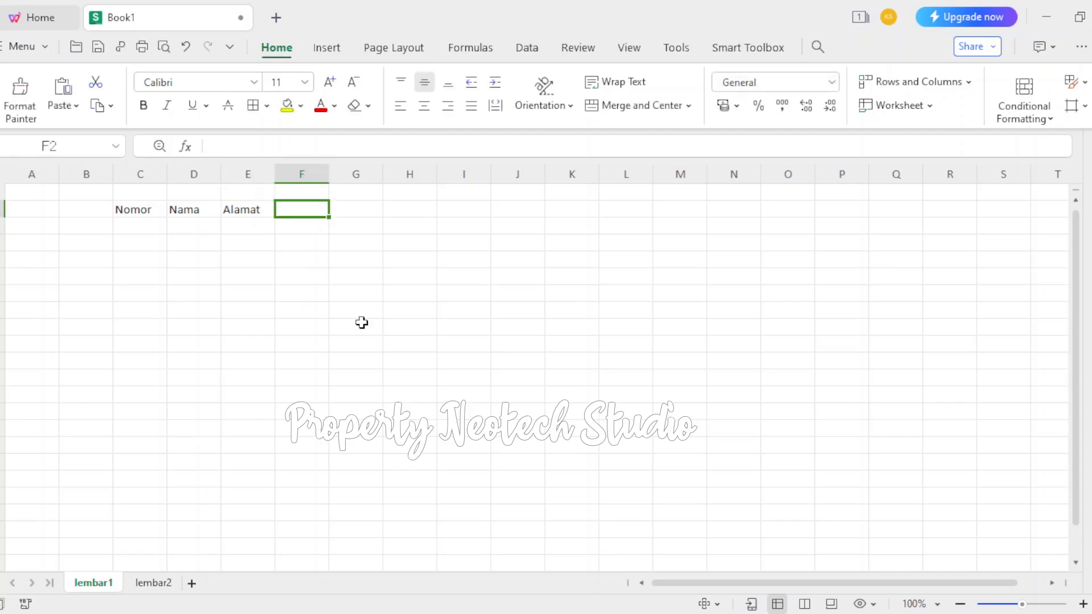
type("No")
key("BackSpace")
key("BackSpace")
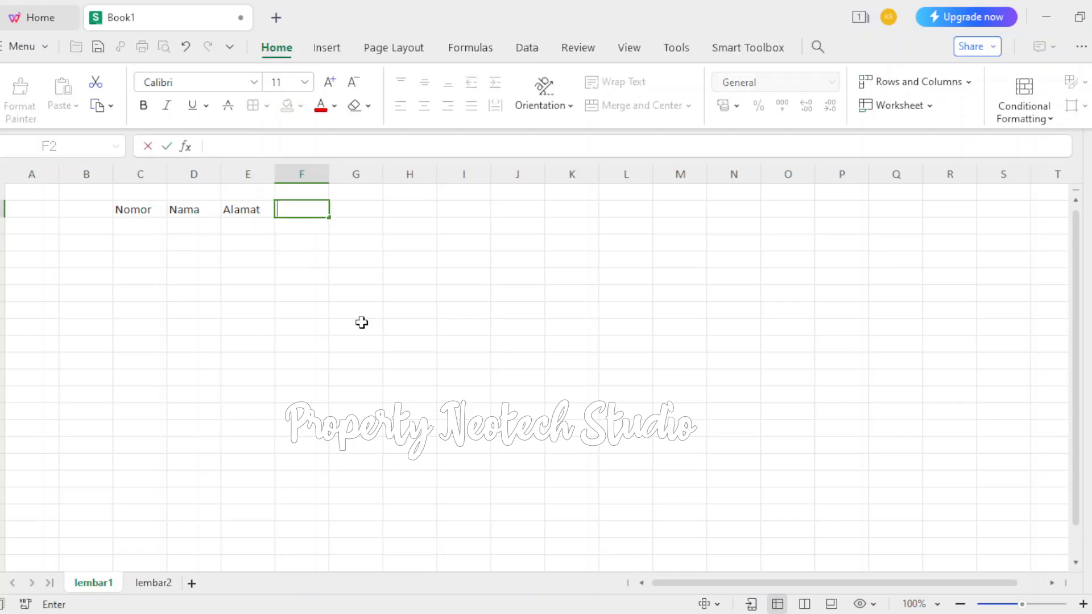
type("Telepon")
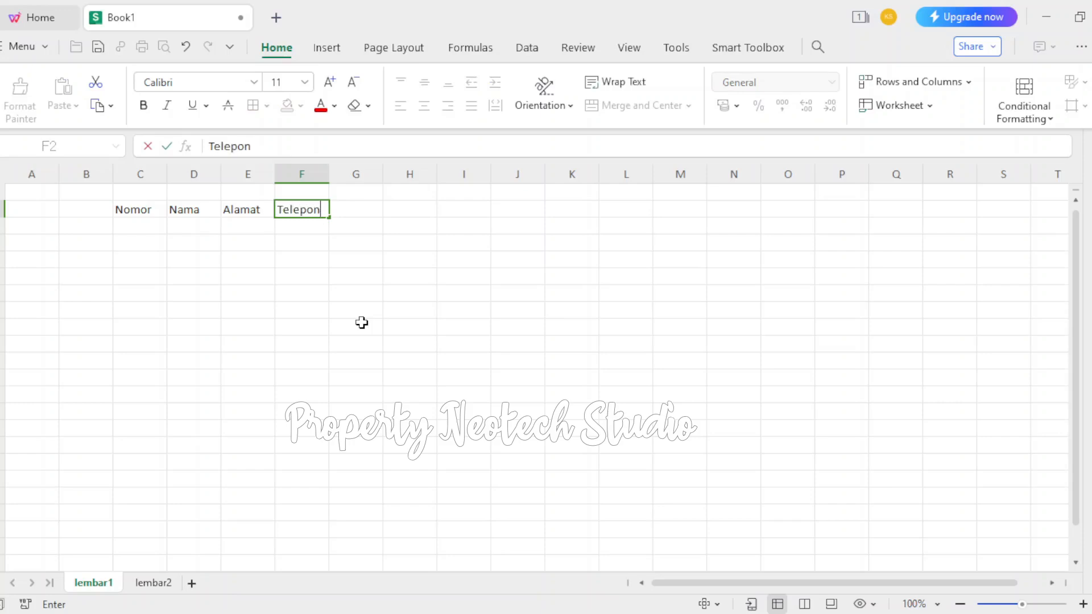
left_click(306, 325)
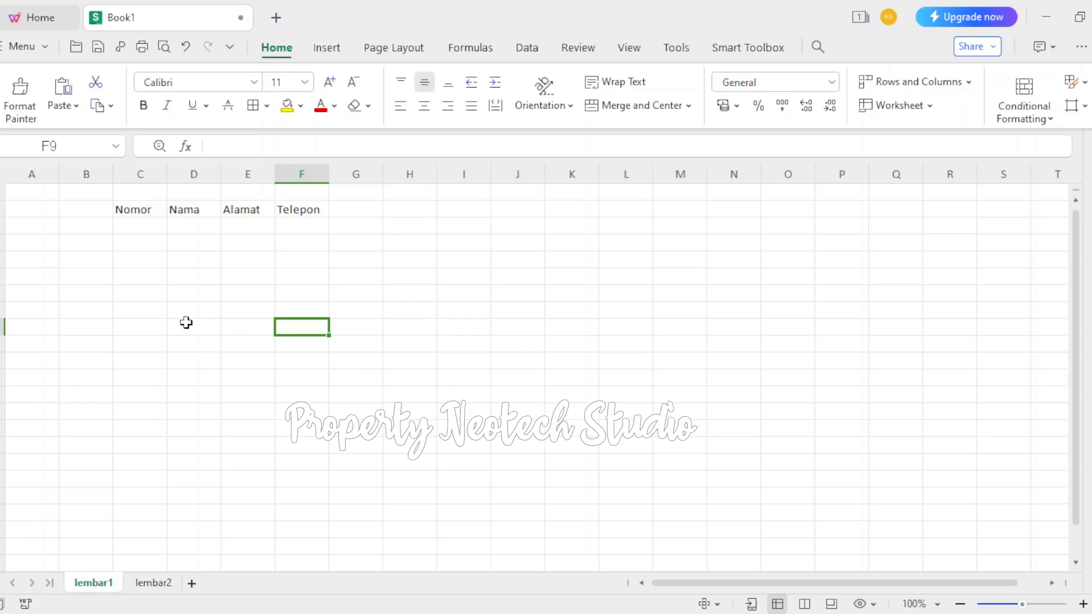
Widen column D, which holds the Nama header, to about three and a half times its default width
left_click(187, 173)
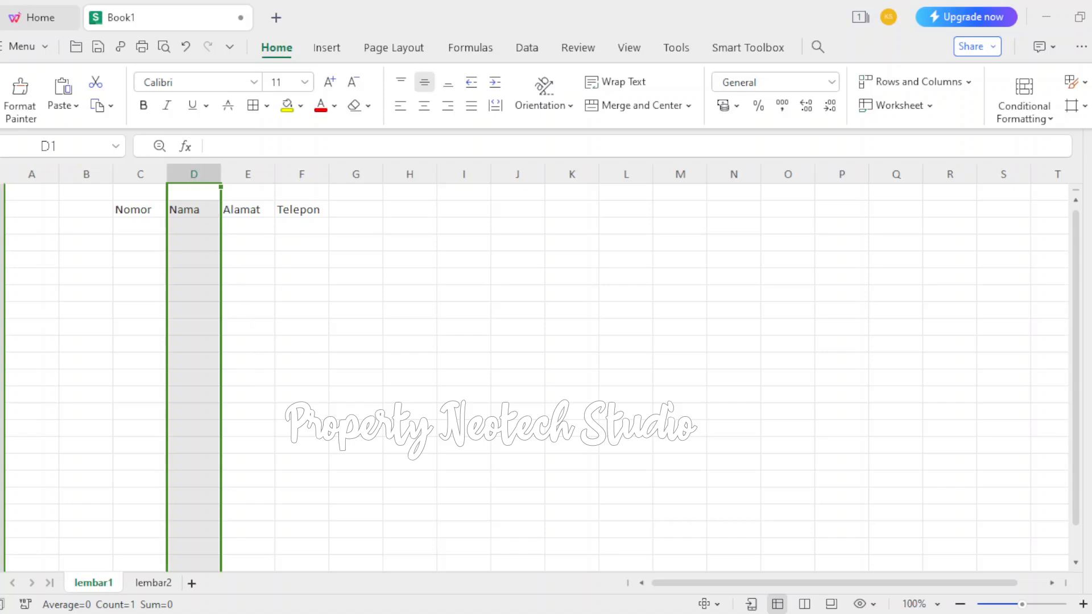
left_click_drag(221, 174, 358, 174)
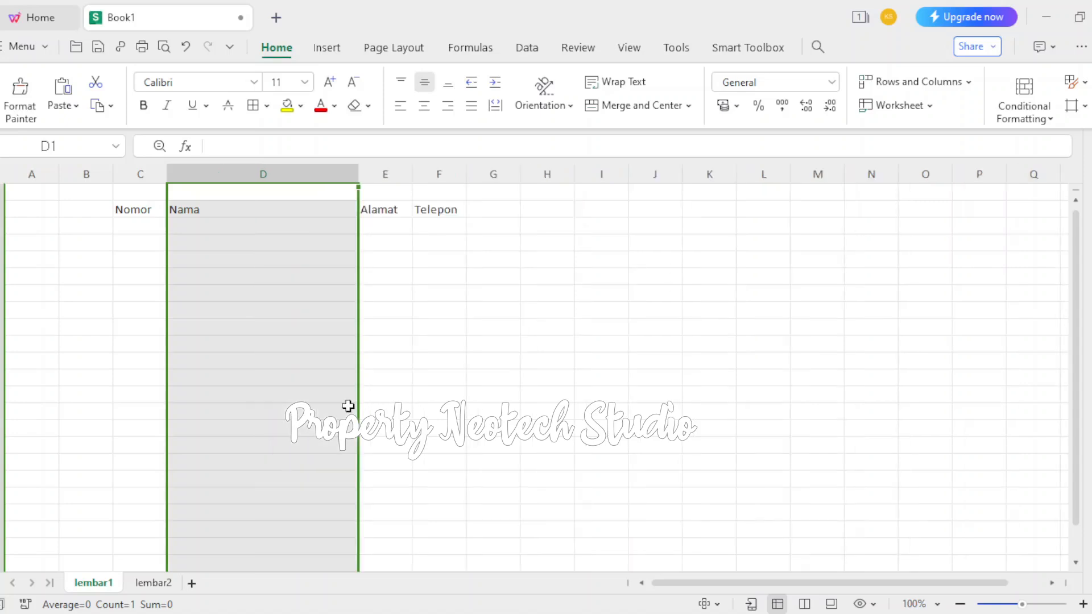
left_click(386, 174)
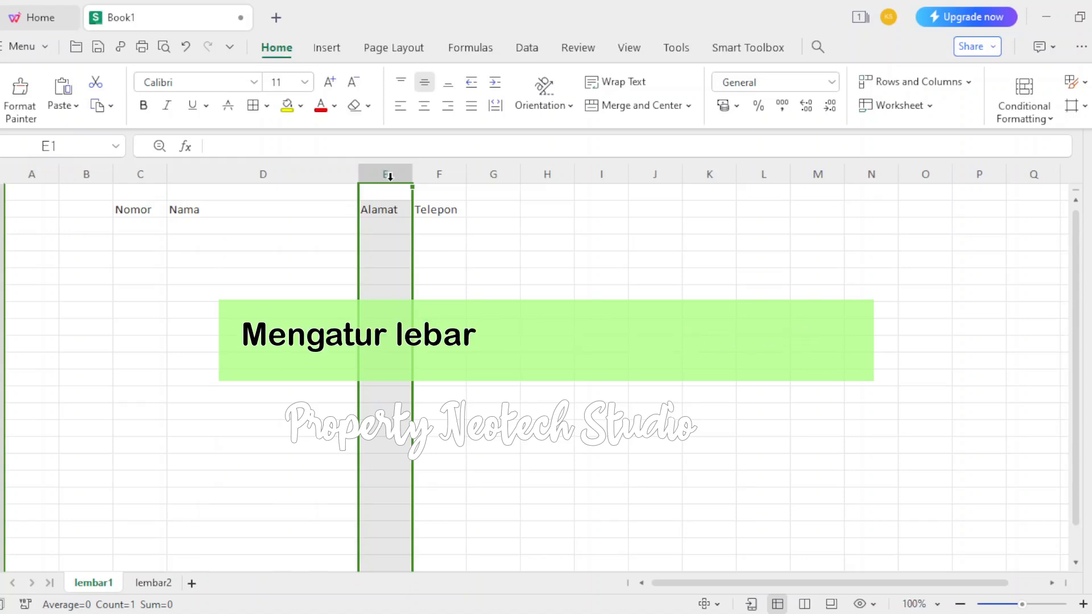
left_click(259, 173)
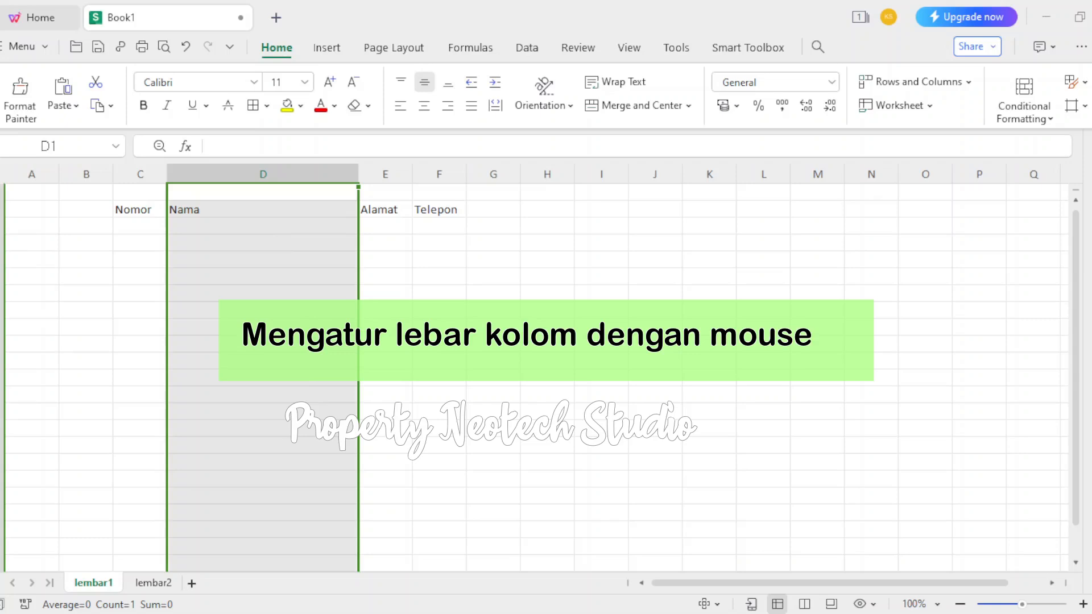
Widen column E, which holds the Alamat header, to about the same width as column D
left_click(375, 171)
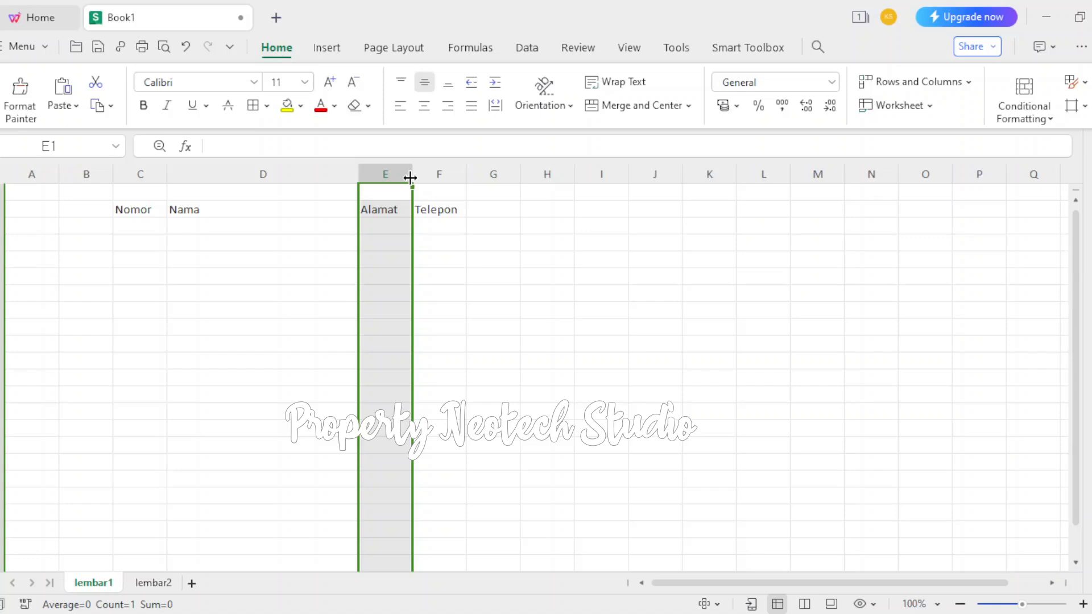
left_click(410, 178)
left_click_drag(410, 178, 497, 178)
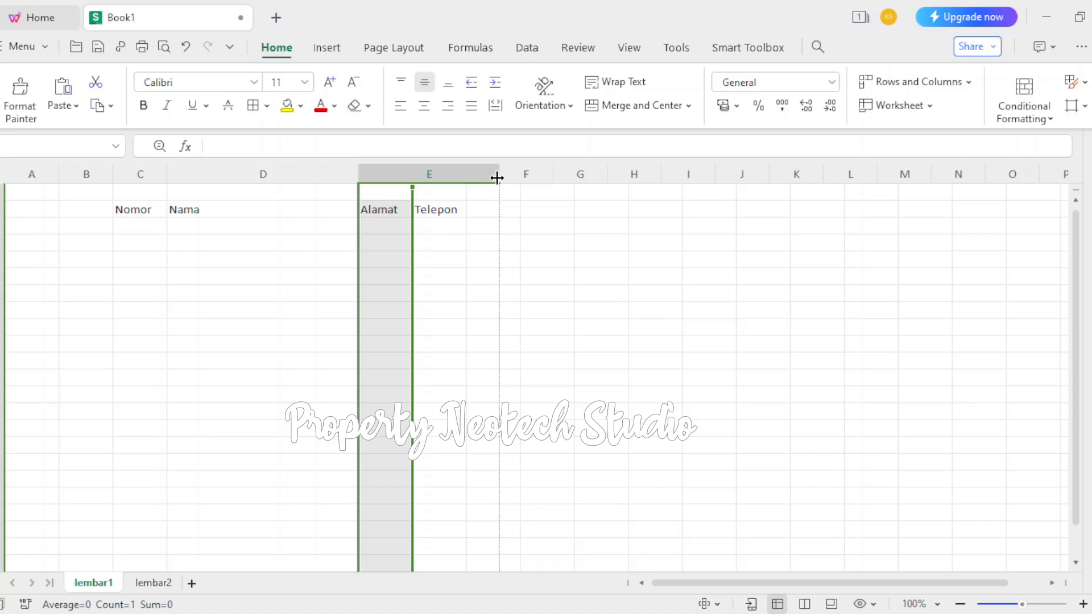
left_click_drag(496, 178, 499, 178)
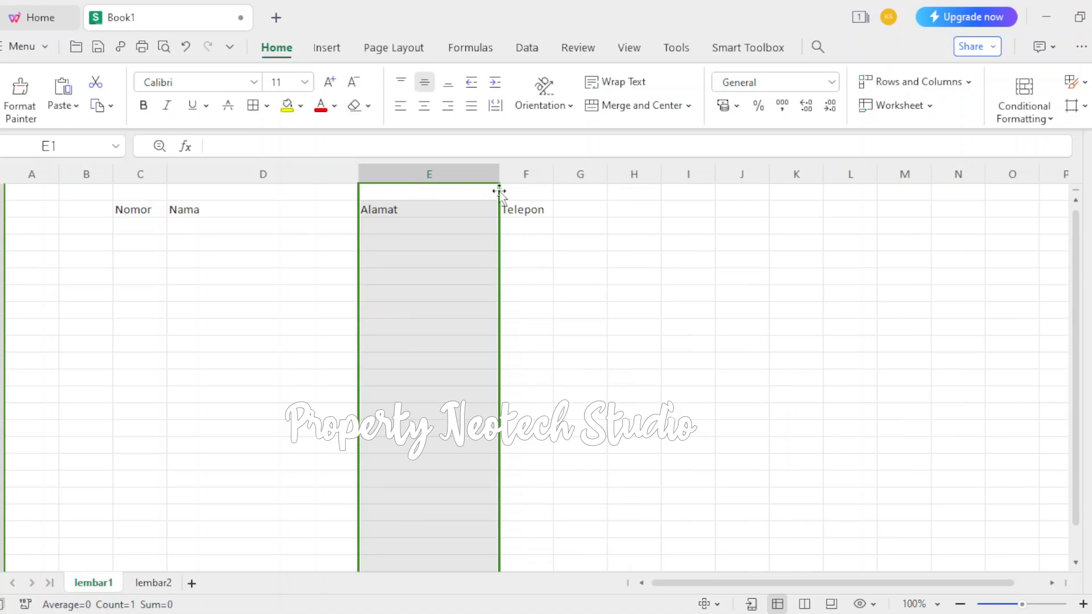
left_click_drag(500, 175, 556, 181)
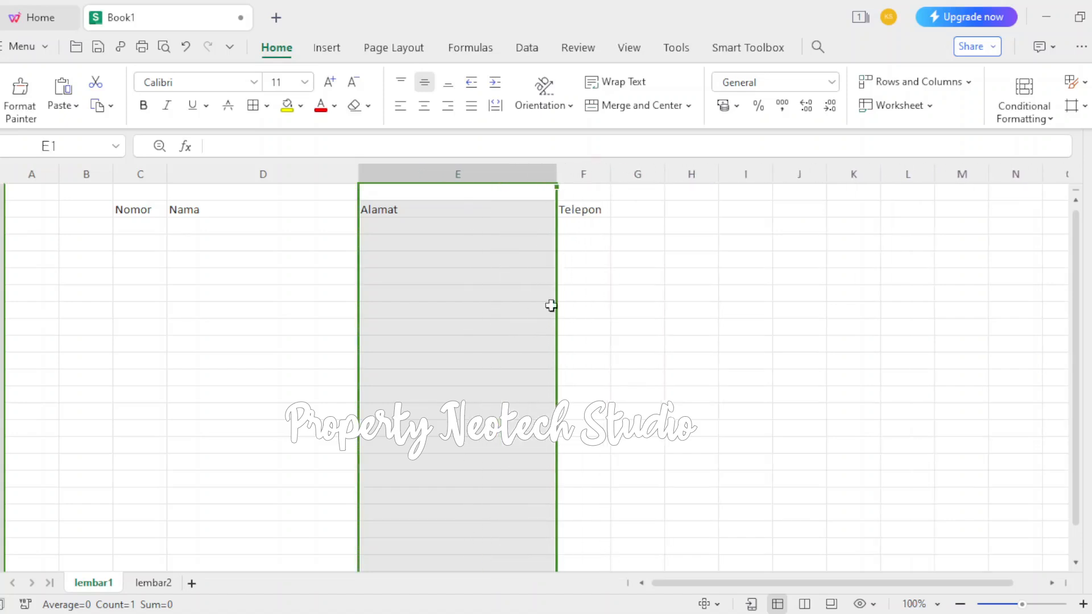
Widen column F, which holds the Telepon header, to about twice its default width and select cell C3 below Nomor
left_click(573, 171)
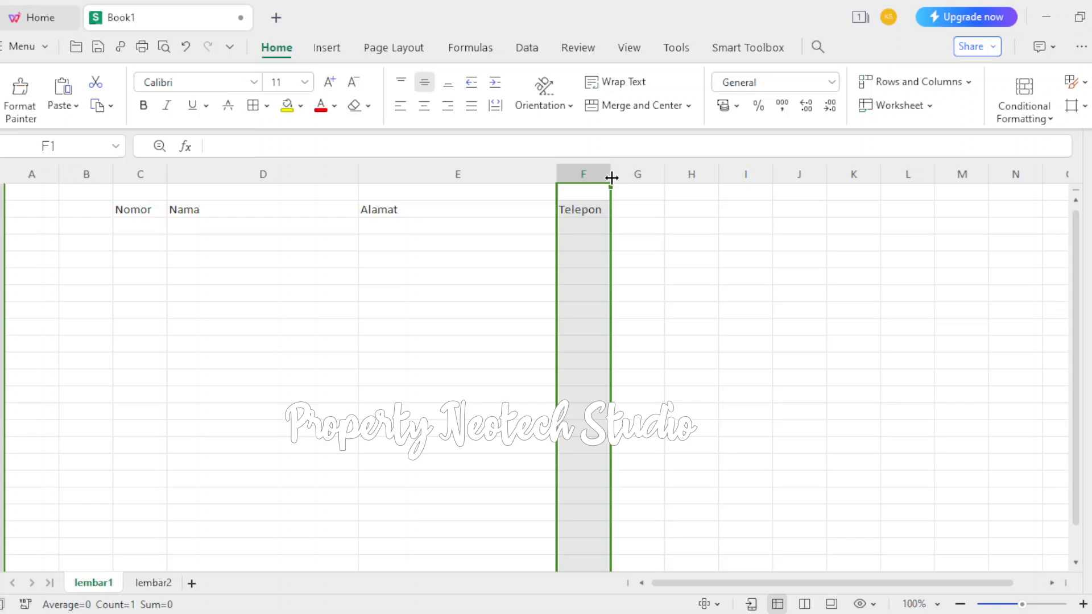
left_click_drag(611, 178, 673, 183)
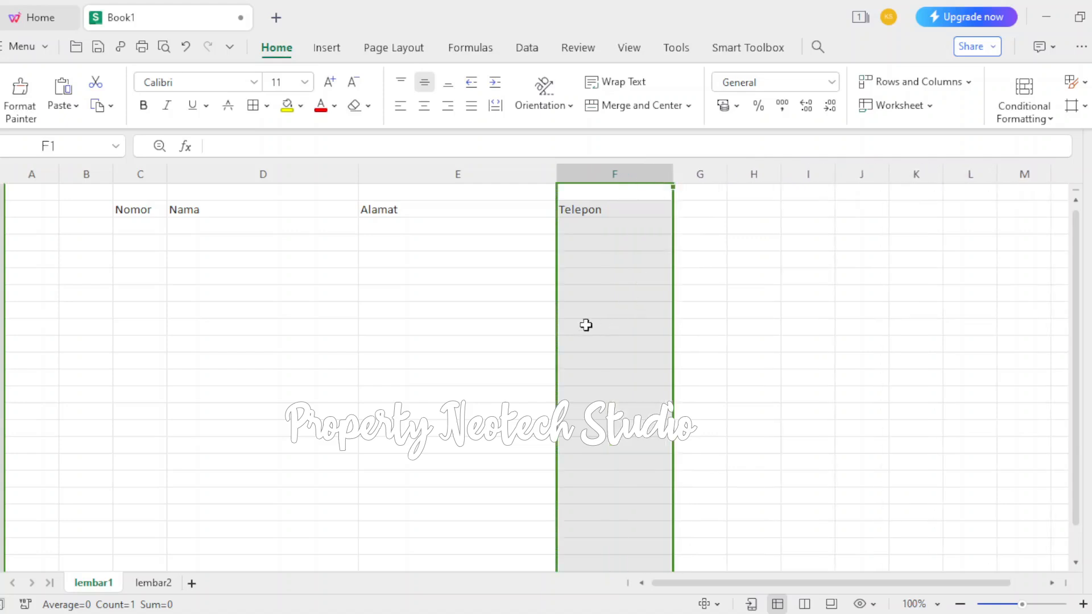
left_click(524, 340)
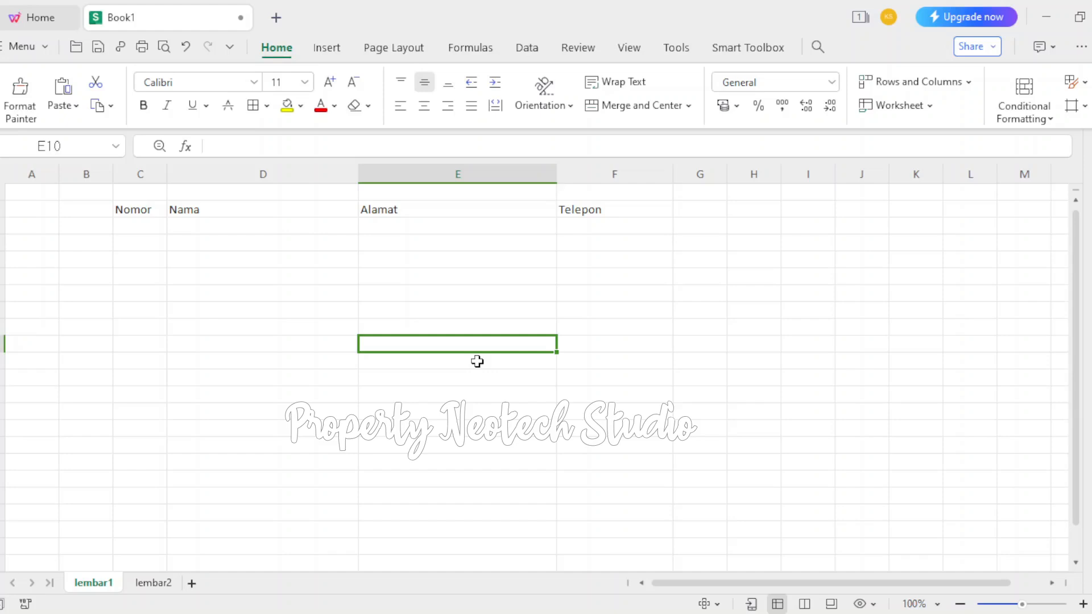
left_click(124, 226)
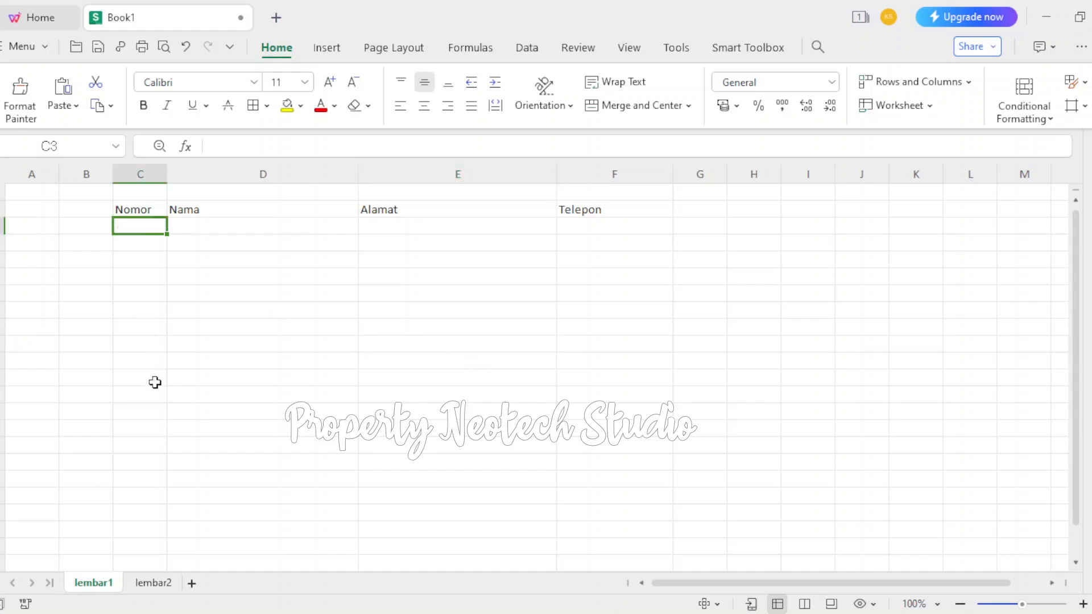
Enter the numbers 1 to 5 in cells C3 to C7 below the Nomor header
type("1")
key("Return")
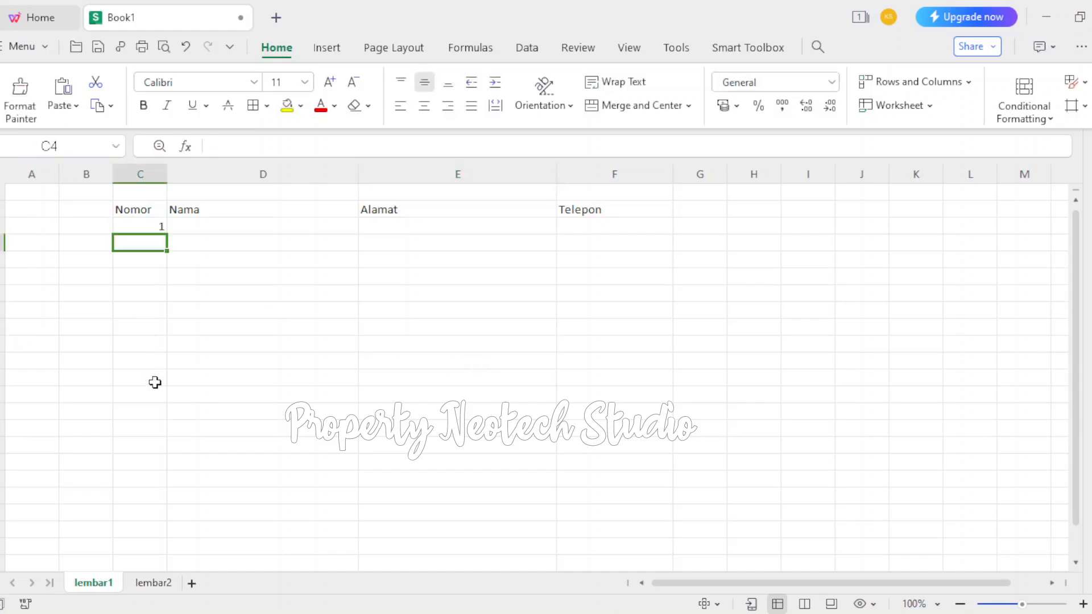
type("2")
key("Return")
type("3")
key("Return")
type("4")
key("Return")
type("5")
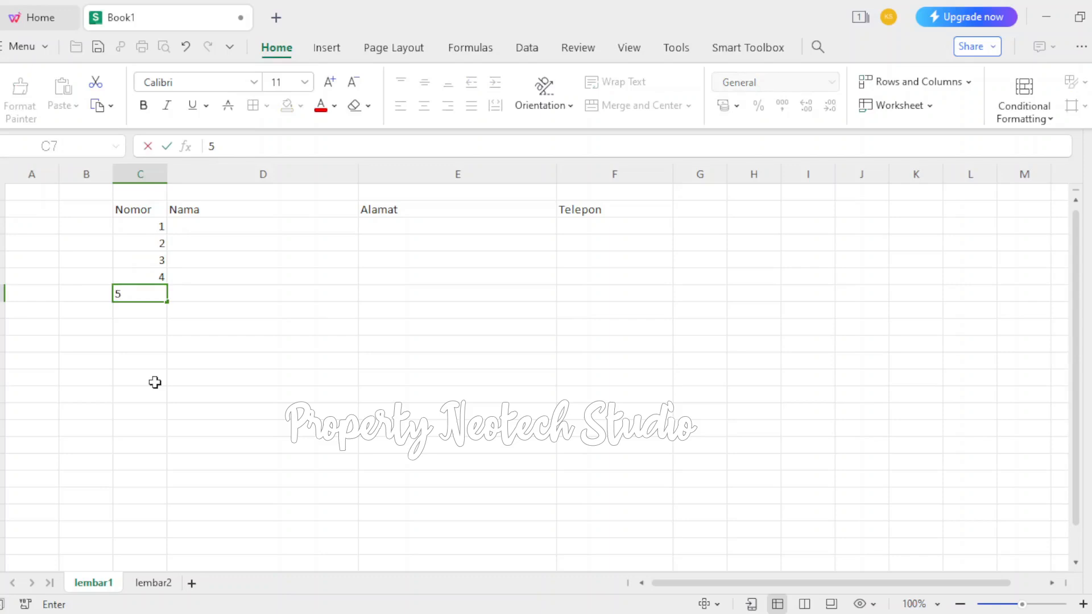
key("Return")
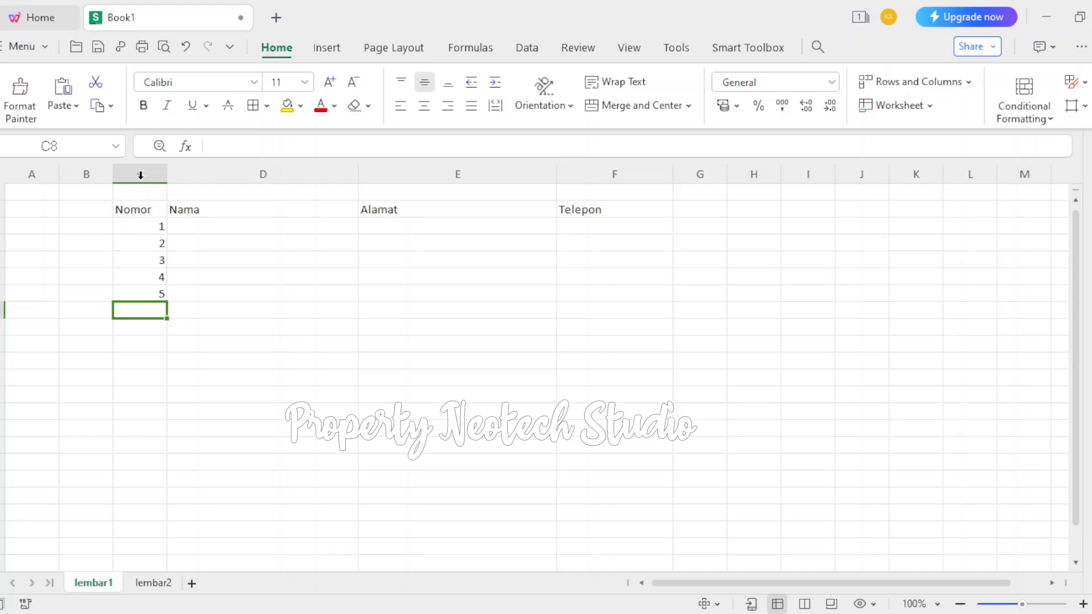
Select the table range C2:F7, from Nomor to the last row under Telepon, and put a thick box border around it
left_click(130, 209)
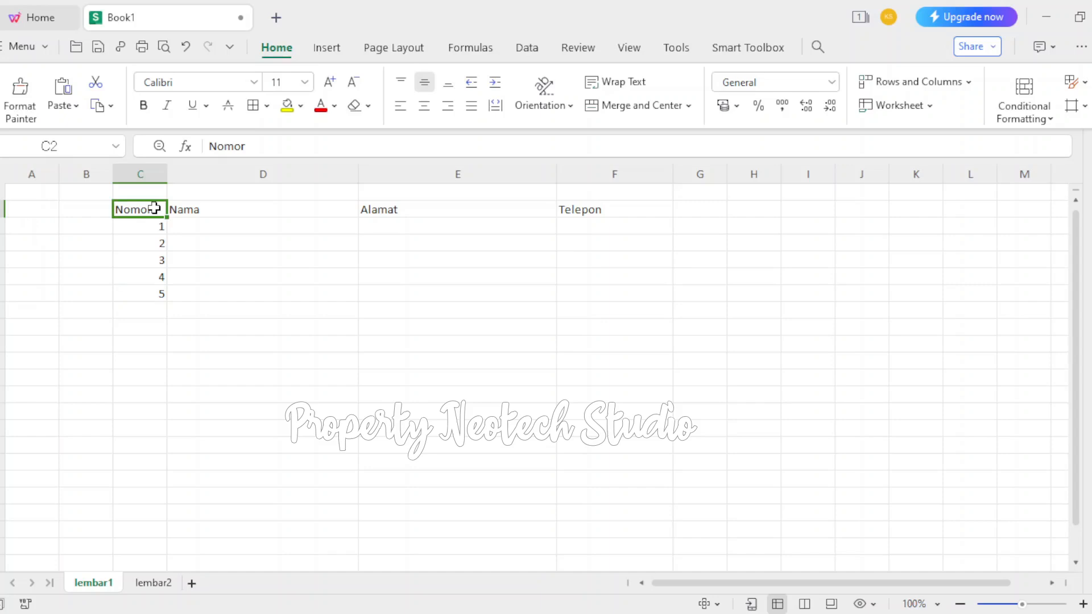
left_click_drag(154, 208, 592, 217)
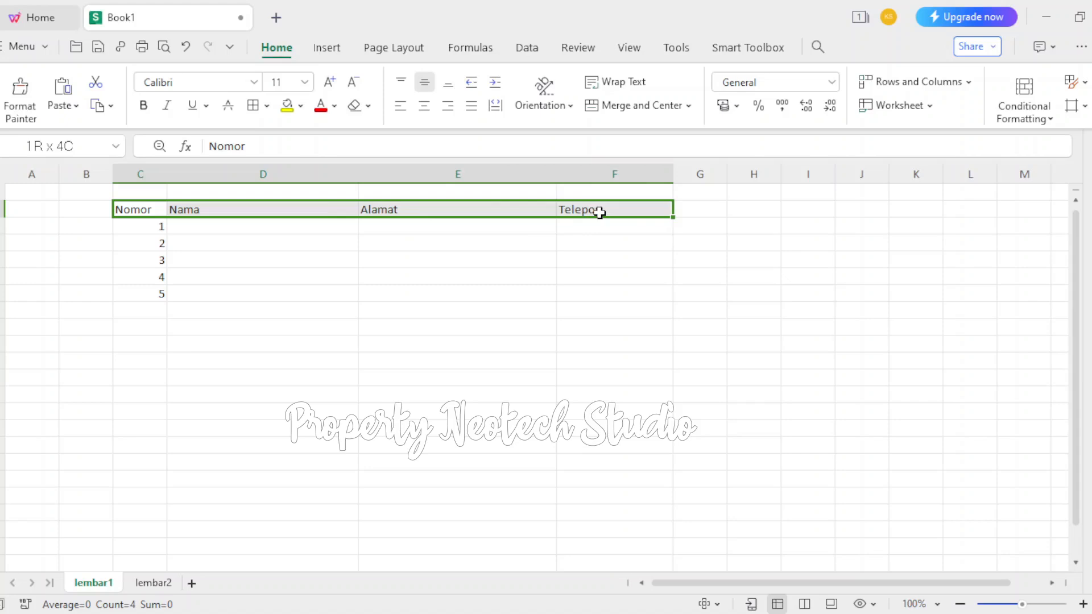
left_click_drag(600, 212, 609, 293)
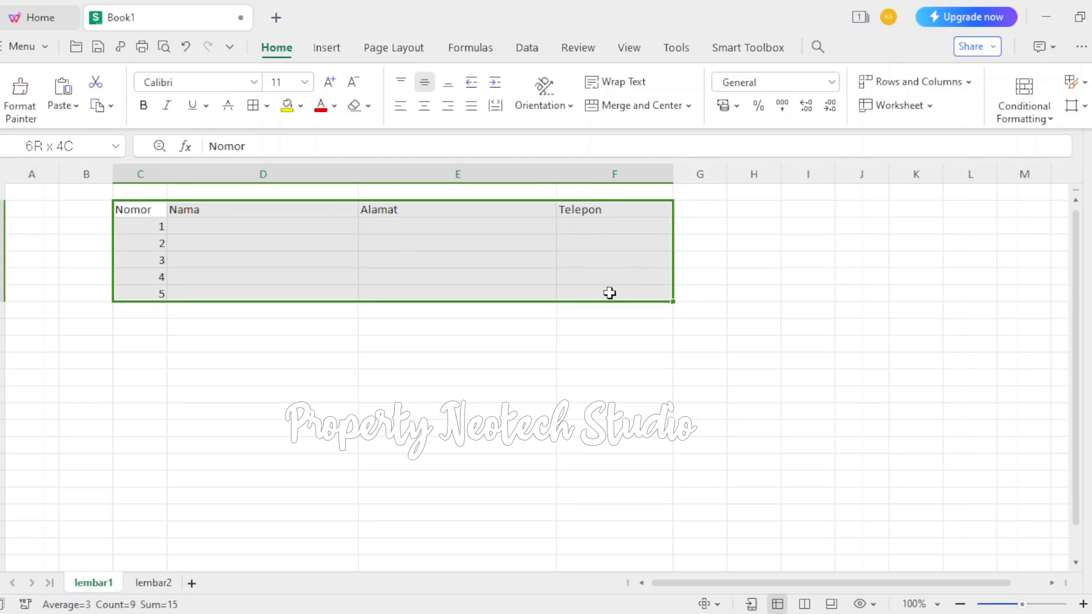
left_click_drag(609, 293, 598, 305)
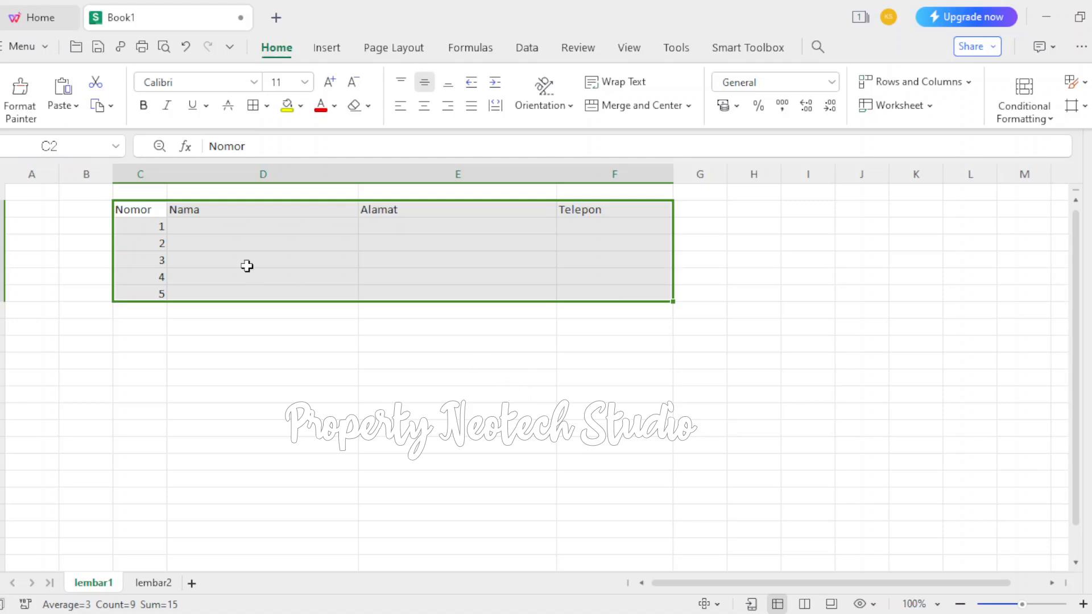
left_click(145, 208)
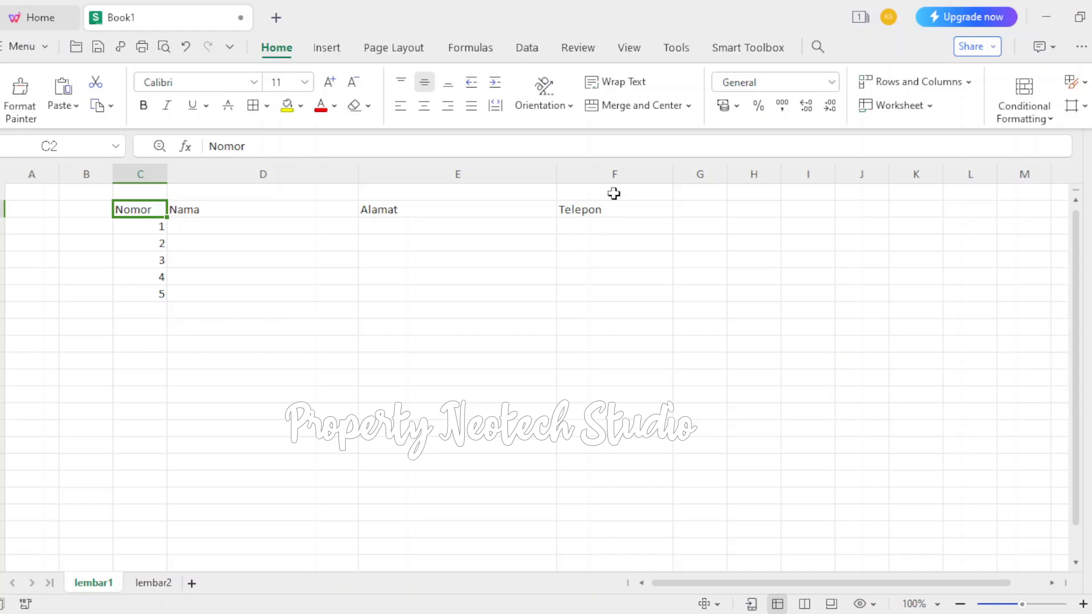
left_click(616, 294, "shift")
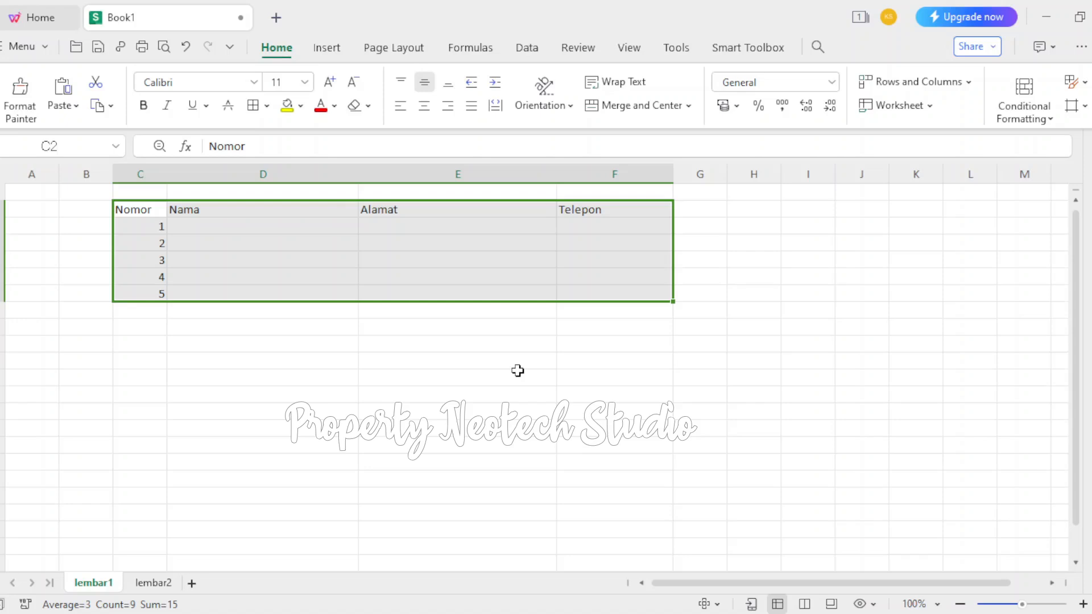
left_click(267, 105)
left_click(324, 347)
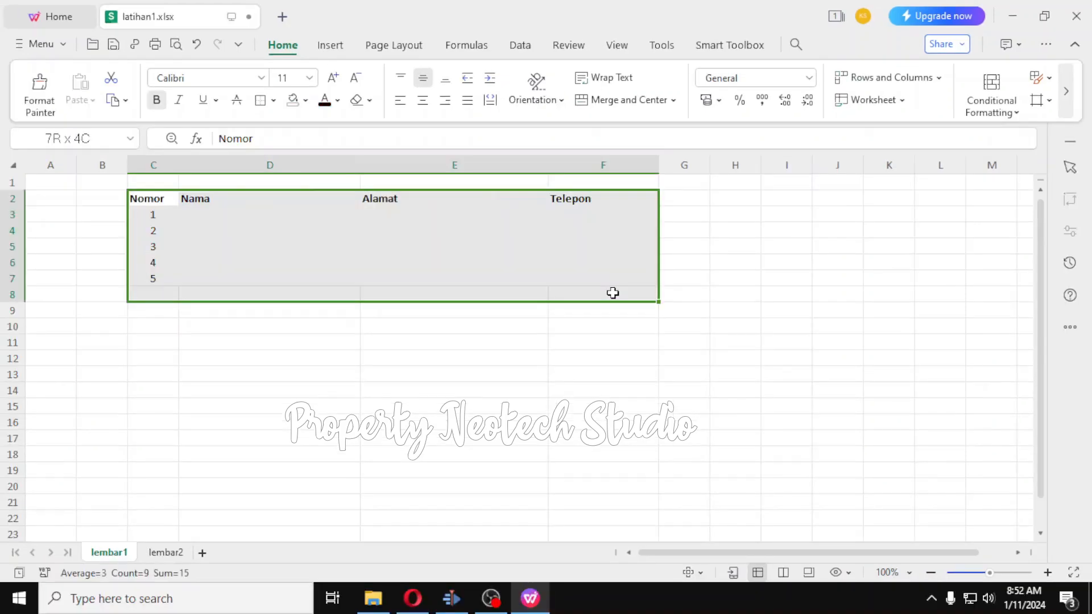
Apply a Thick Box Border around range C2:F8 in the latihan1.xlsx workbook
left_click_drag(612, 293, 612, 293)
left_click(274, 101)
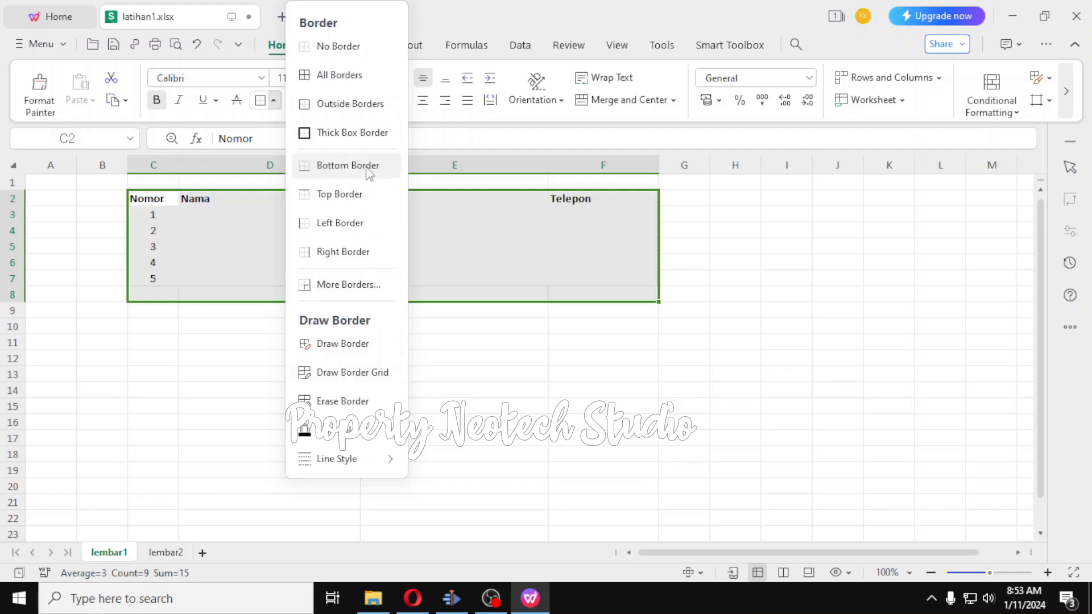
left_click(367, 137)
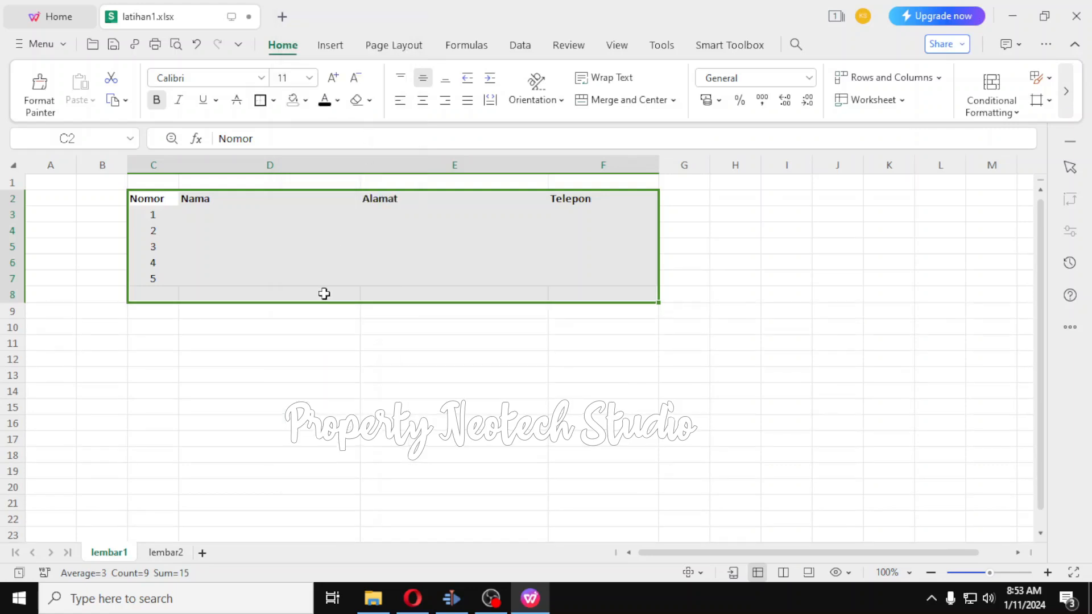
left_click(319, 339)
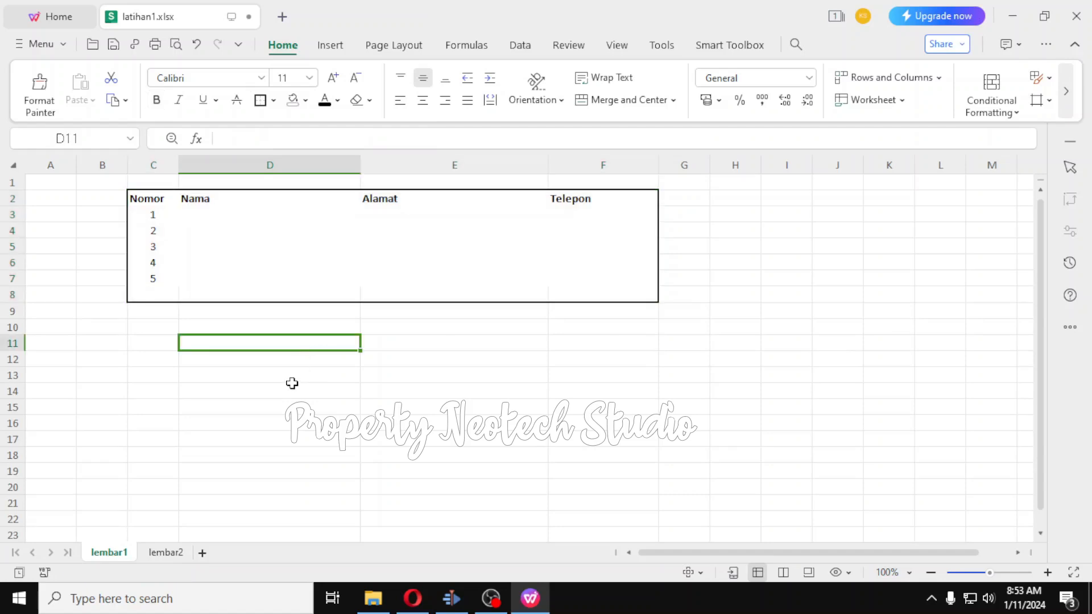
Look through the border line styles and colours, and give every cell of the table a thin border
left_click_drag(138, 197, 592, 291)
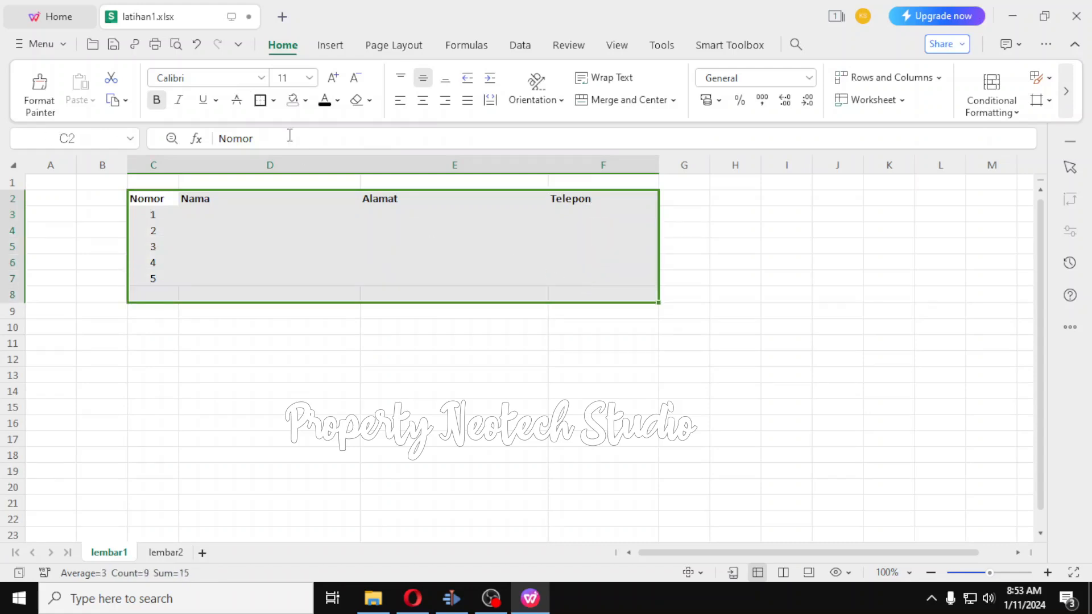
left_click(274, 100)
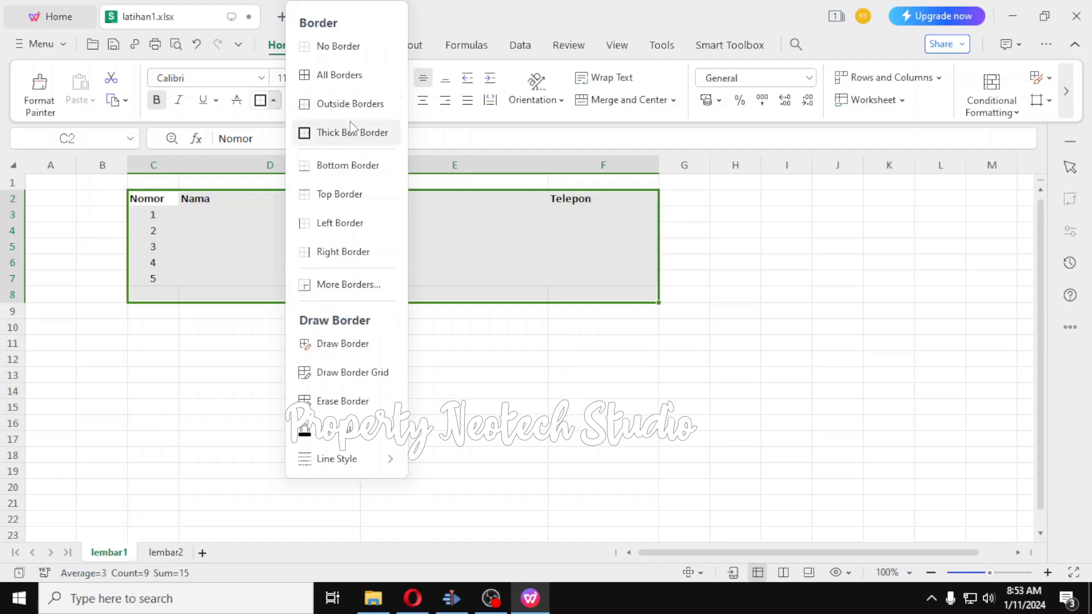
mouse_move(361, 458)
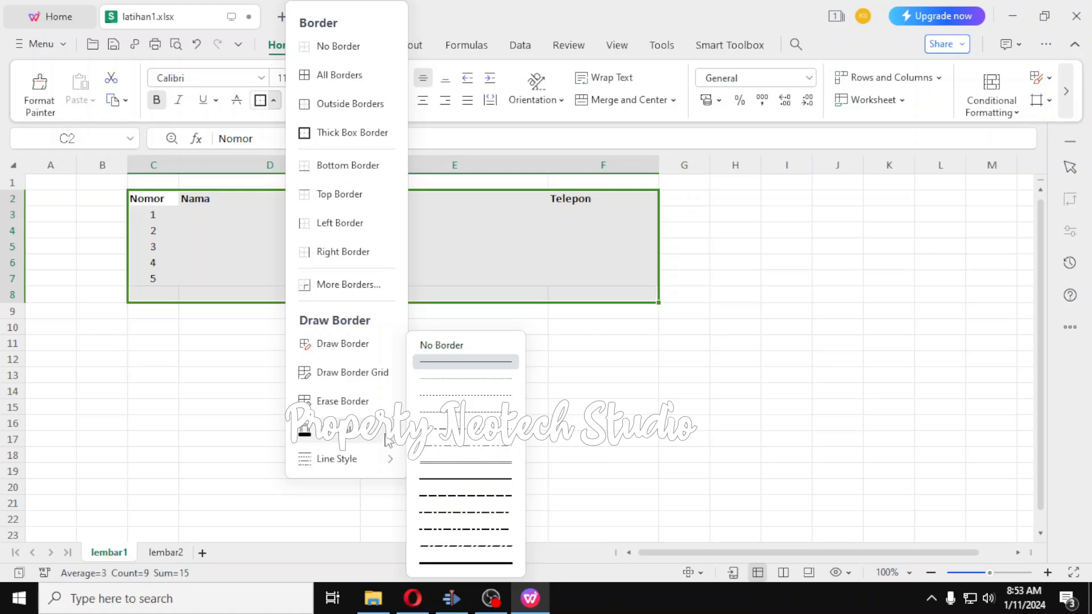
mouse_move(387, 438)
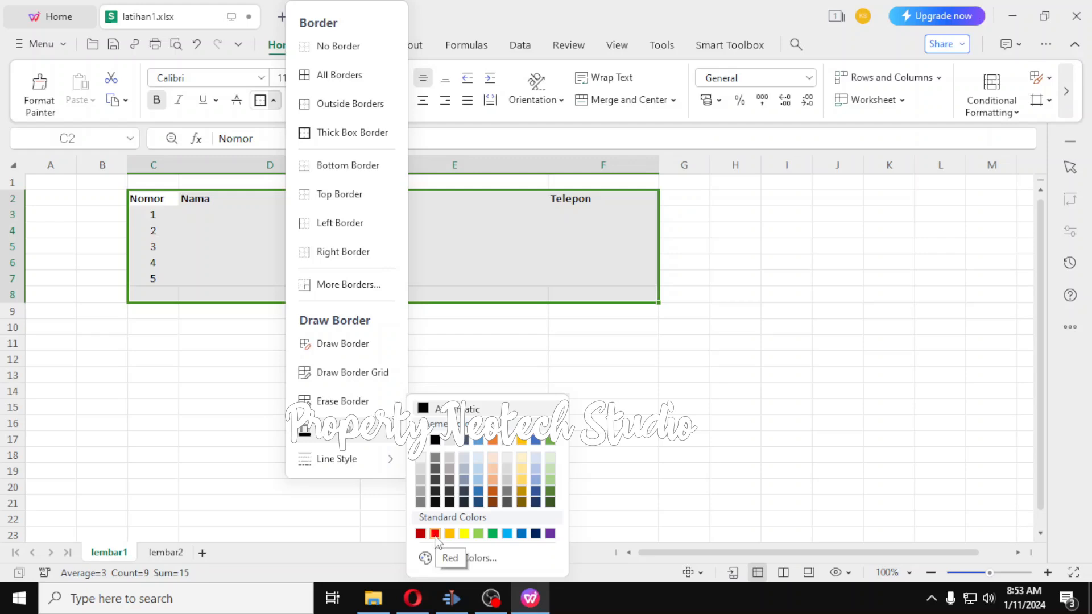
left_click(258, 301)
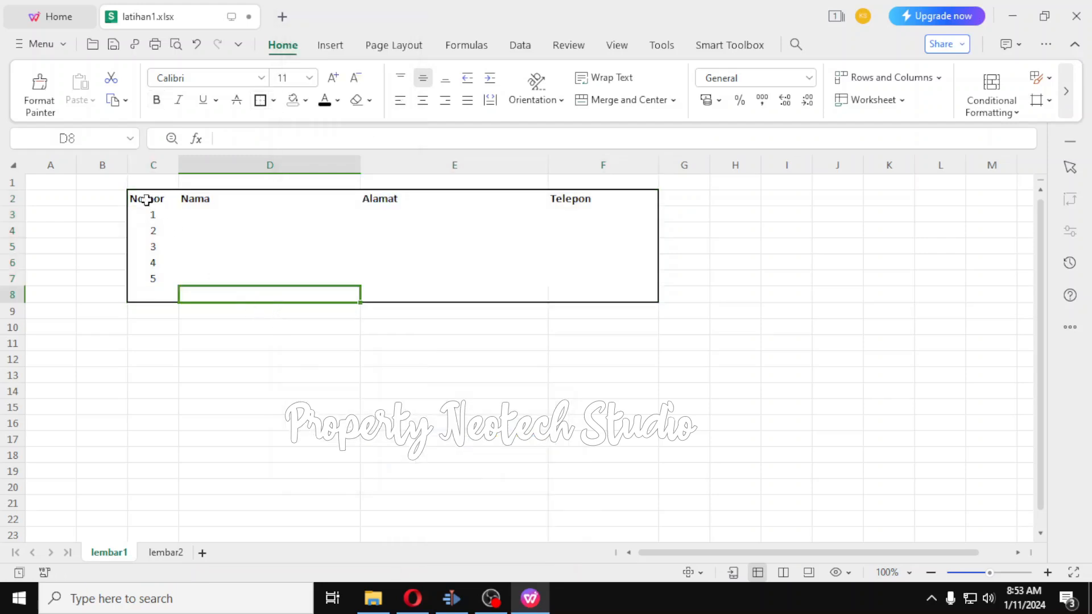
left_click_drag(140, 200, 623, 293)
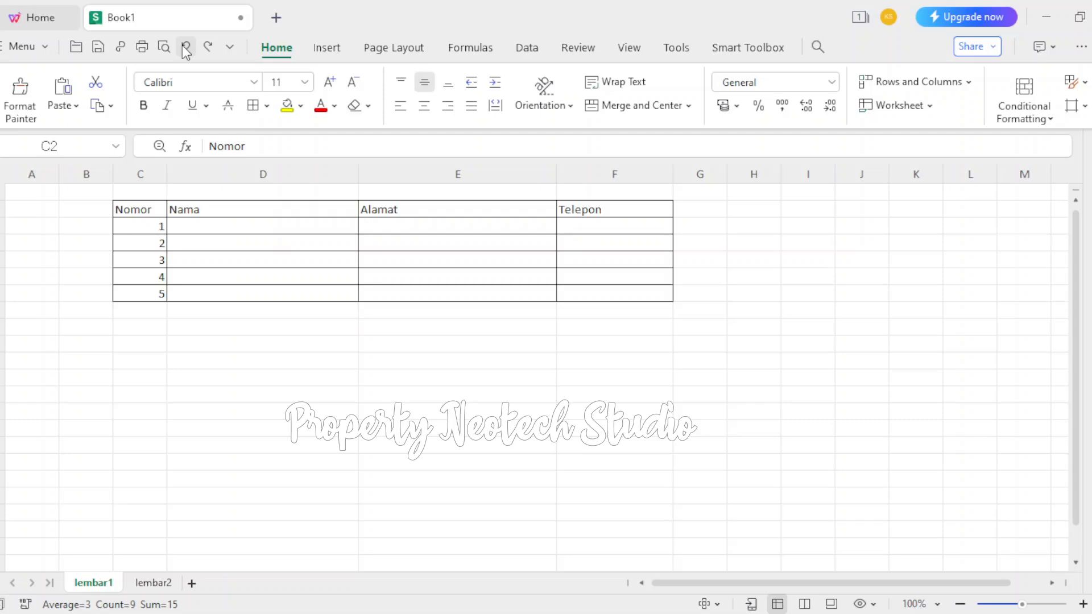
left_click(184, 47)
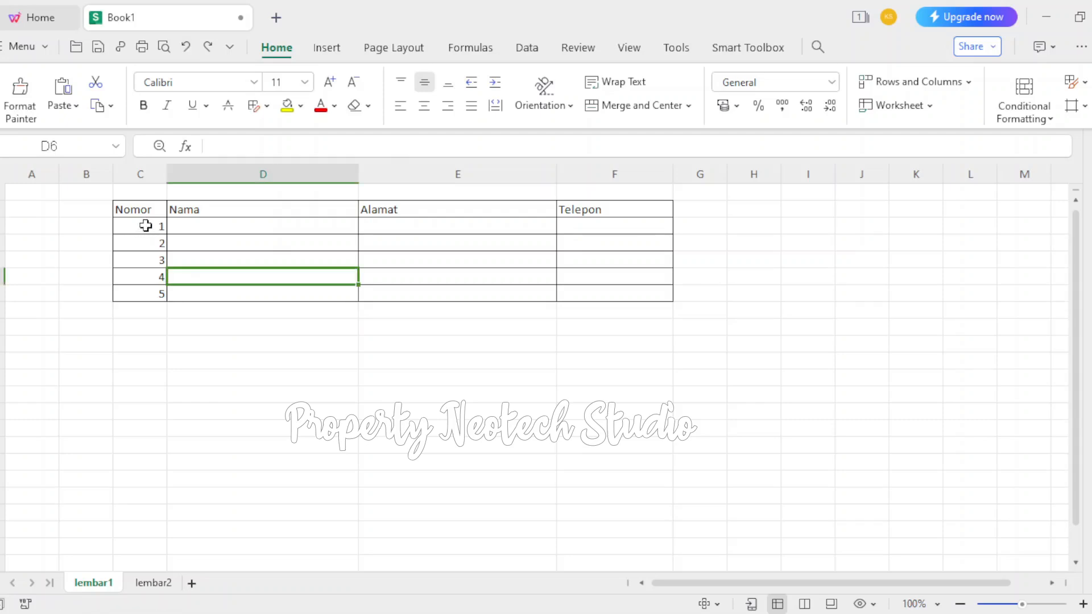
Centre the numbers 1 to 5 in cells C3:C7 horizontally
left_click(147, 226)
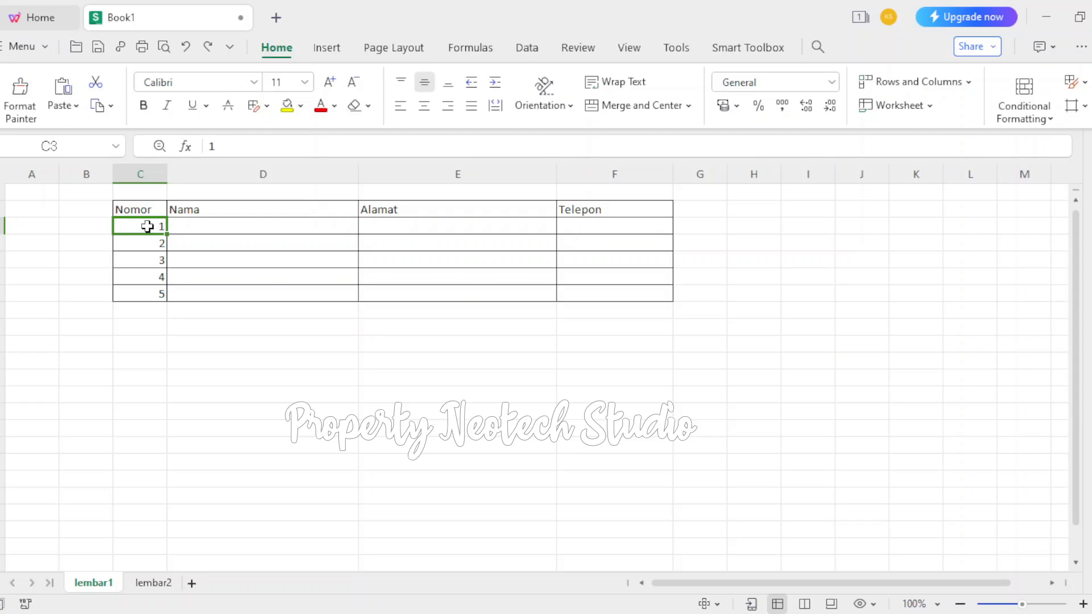
left_click_drag(147, 227, 148, 292)
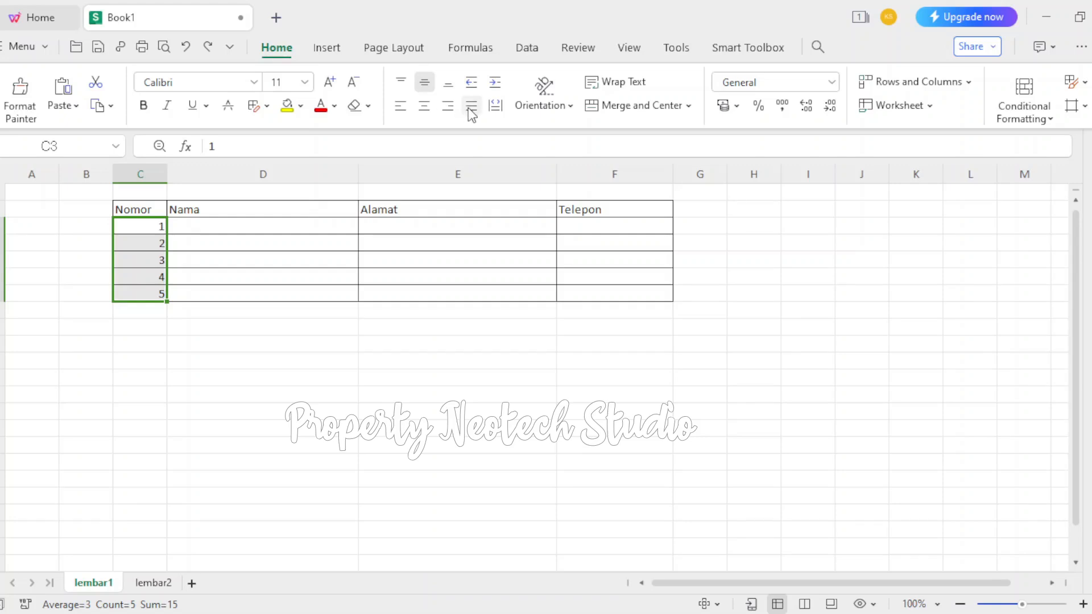
left_click(426, 113)
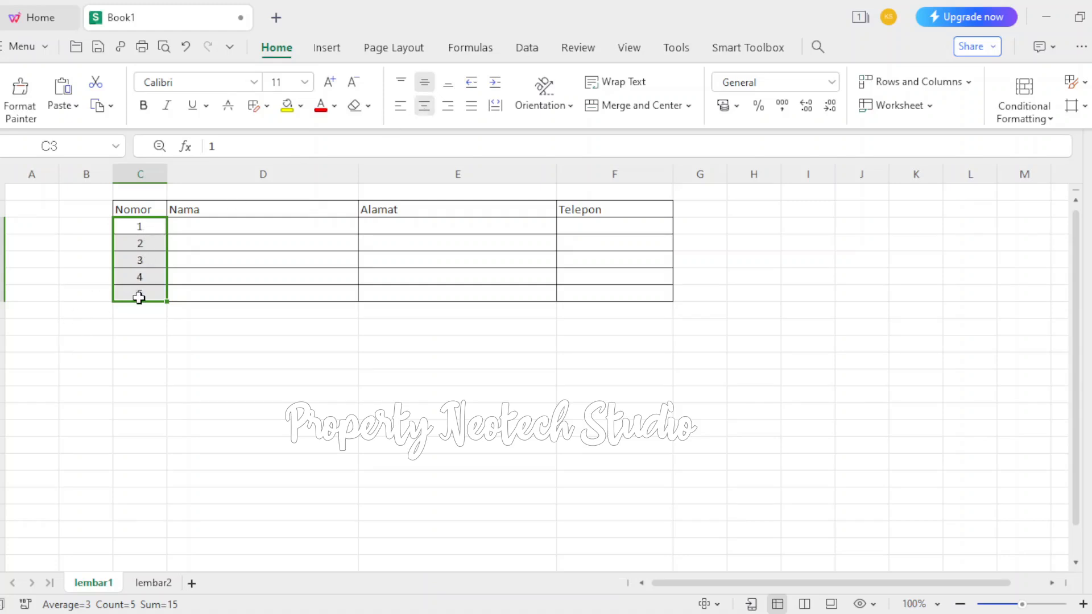
left_click(147, 314)
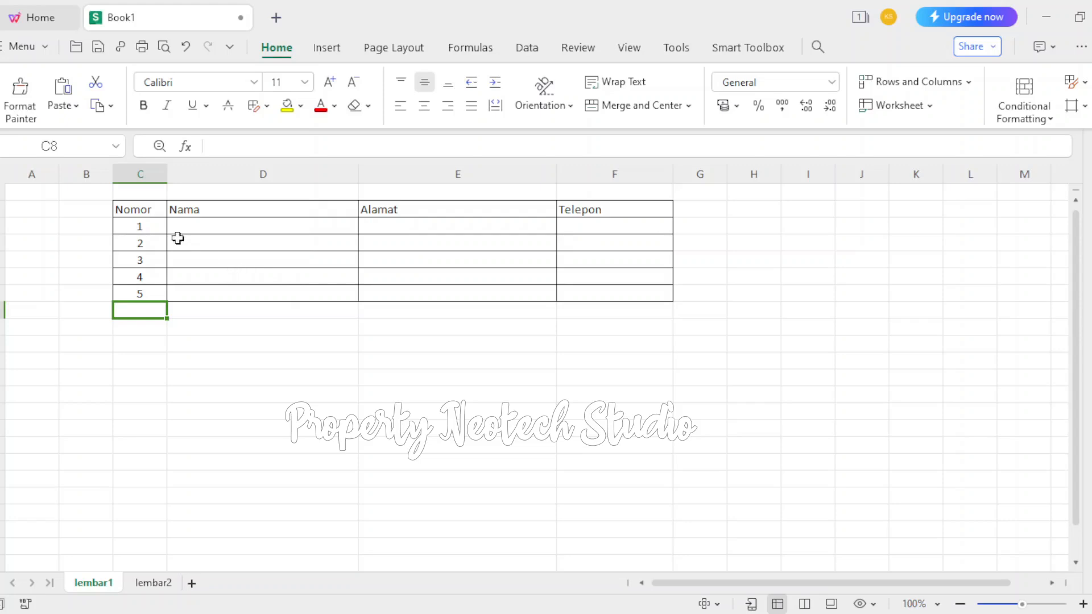
Fill the table's header cells C2:F2 with standard green and change the fill to dark blue
left_click_drag(137, 208, 608, 201)
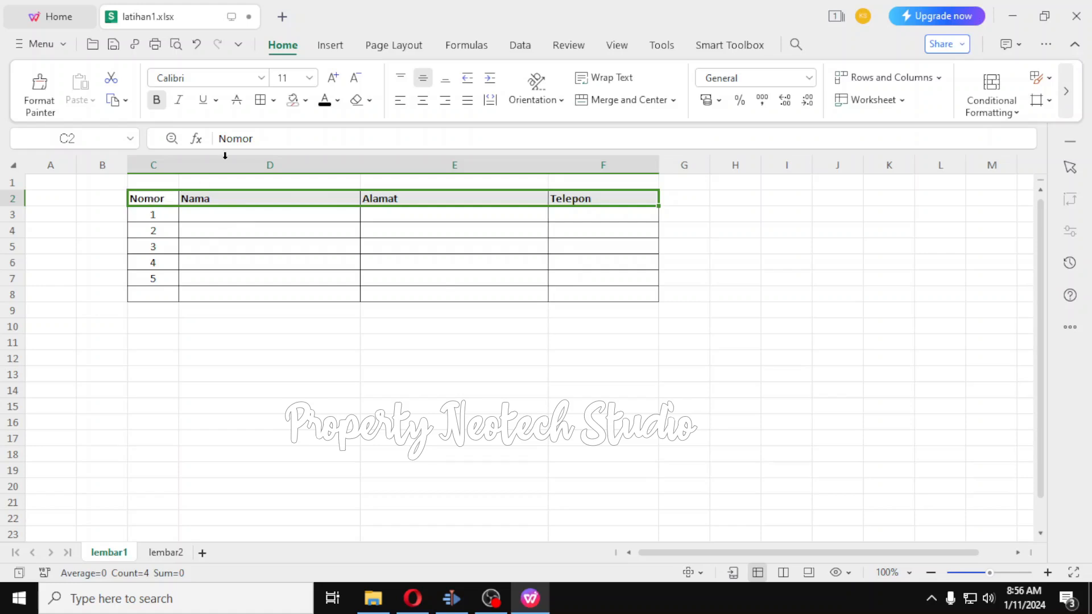
left_click(306, 102)
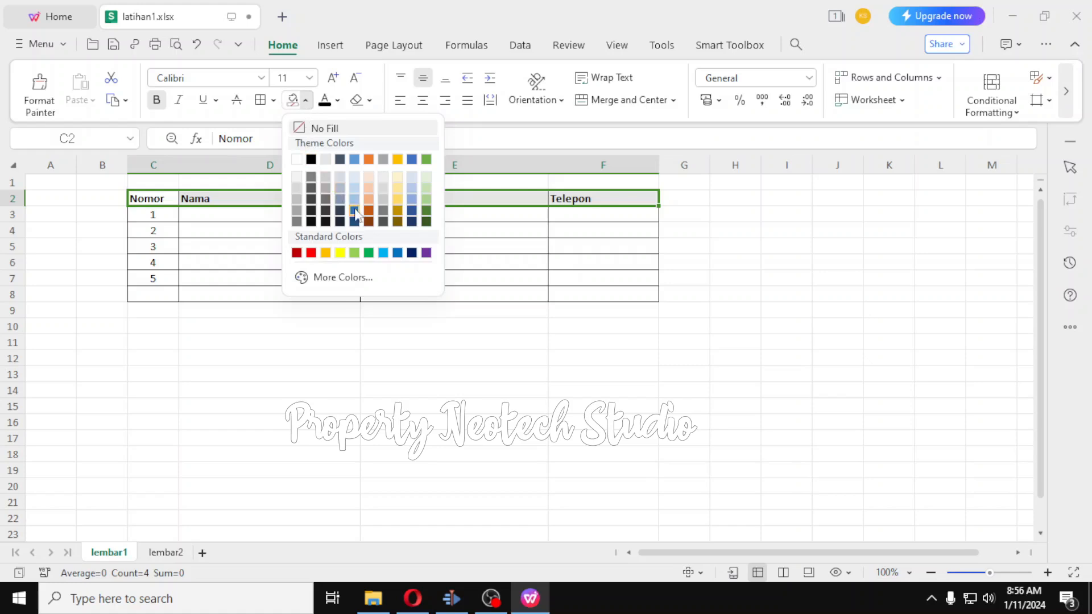
left_click(369, 253)
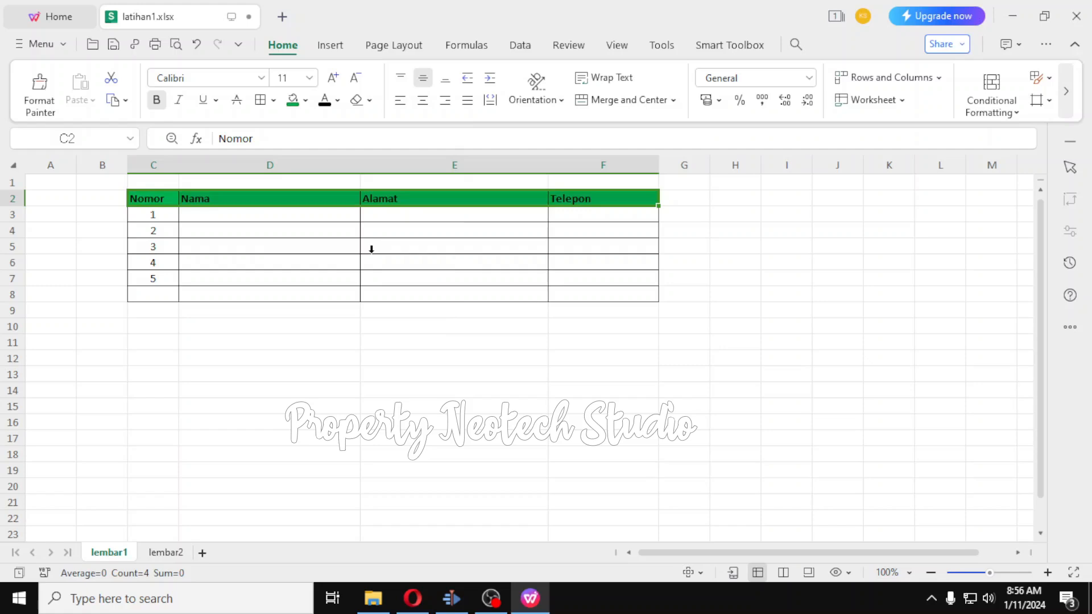
left_click(305, 100)
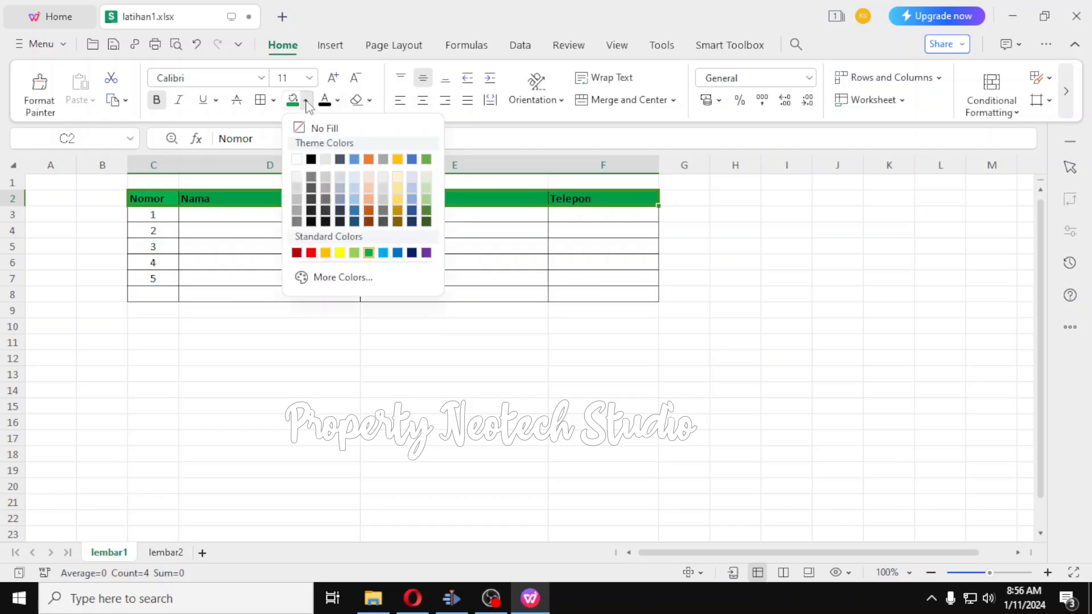
left_click(412, 253)
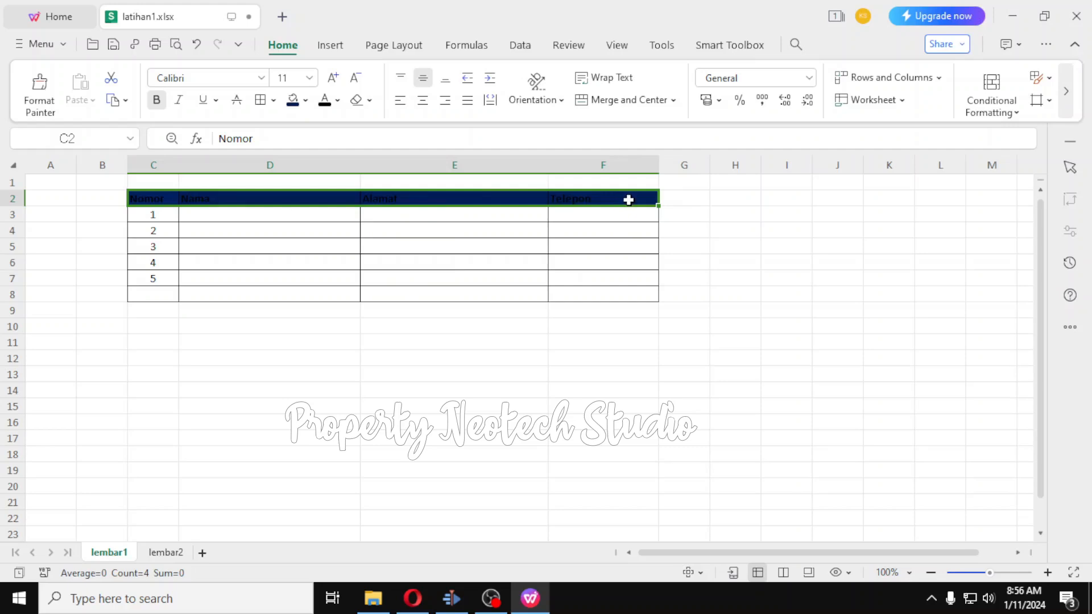
Colour the header text in C2:F2 yellow and change it to White, Background1
left_click(338, 101)
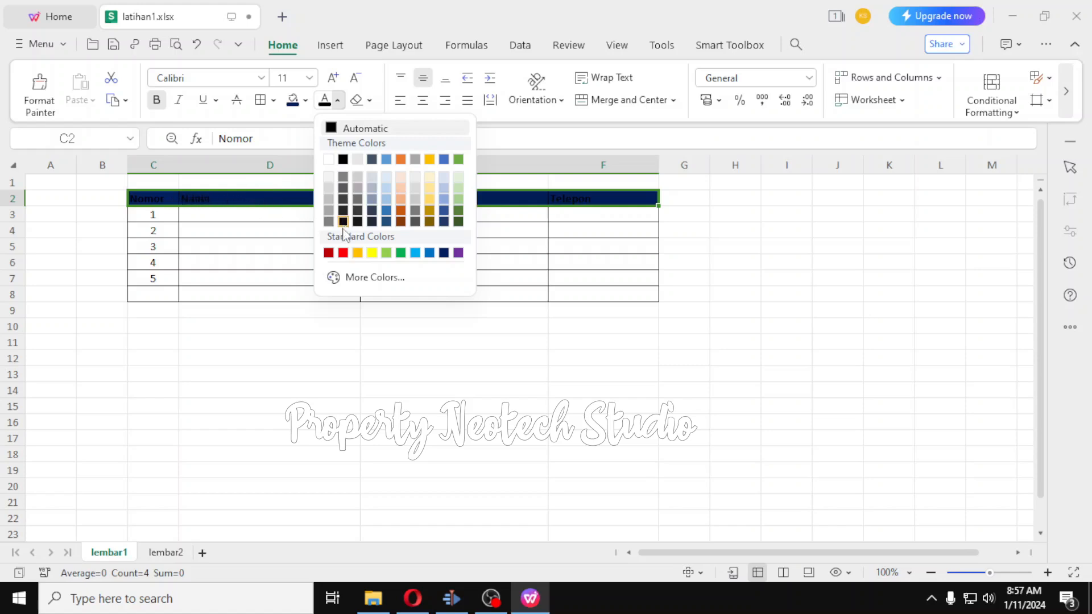
left_click(372, 254)
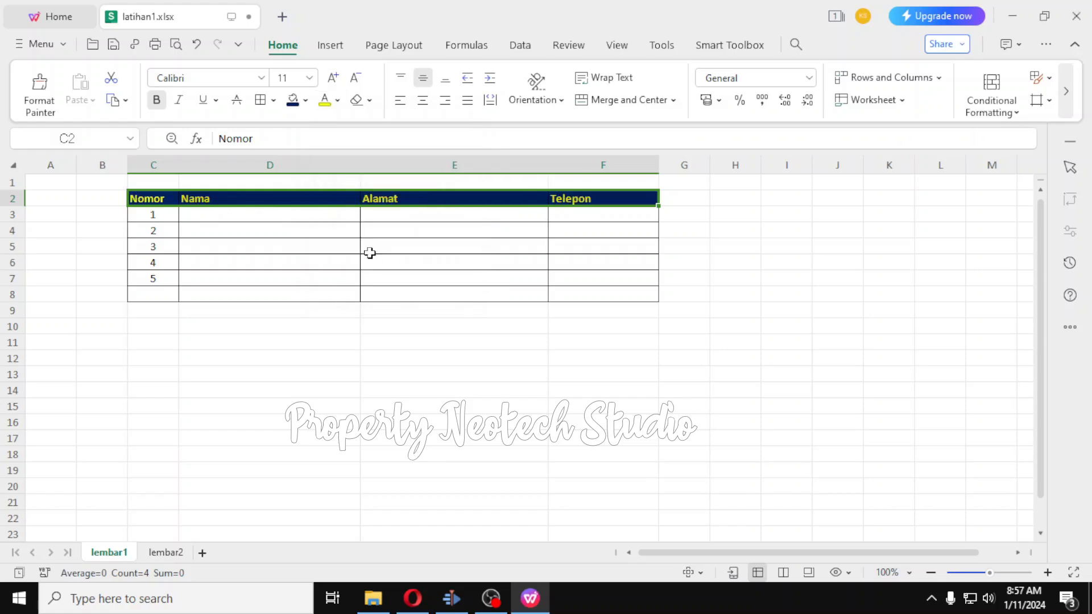
left_click(338, 101)
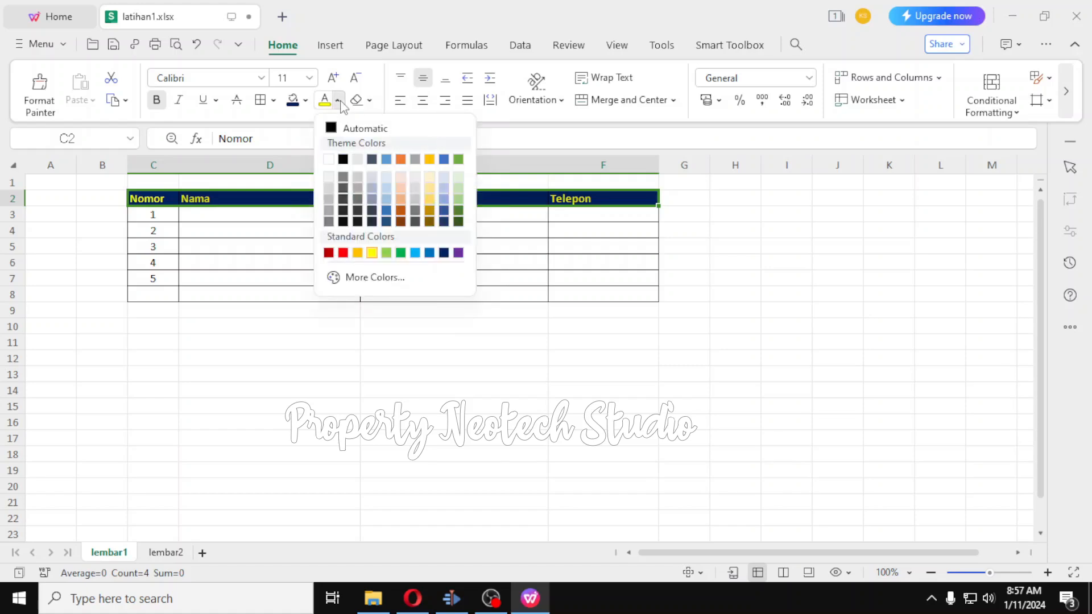
left_click(329, 160)
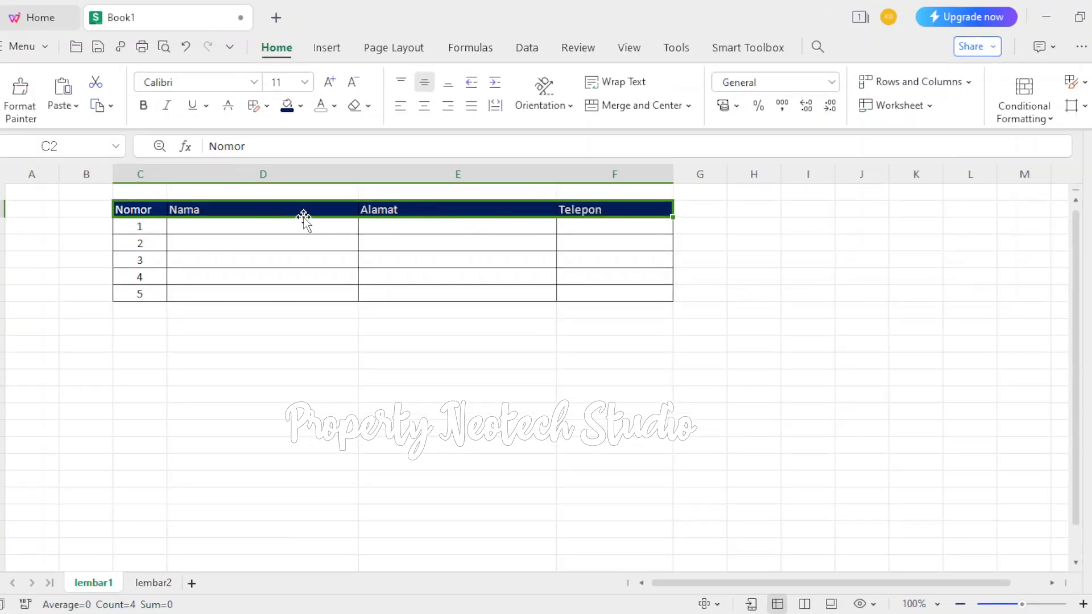
left_click(237, 335)
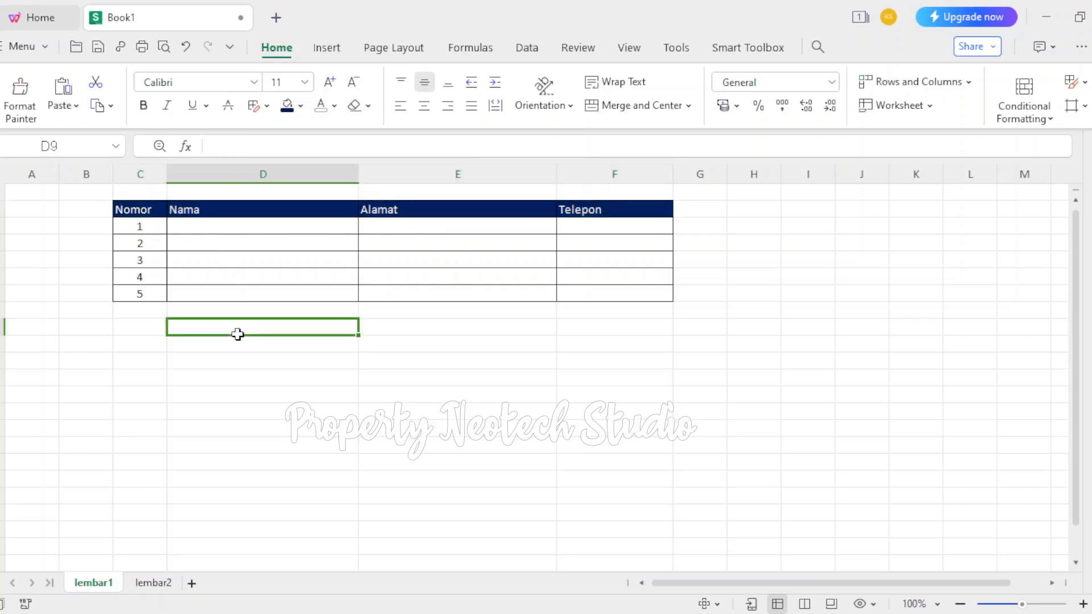
Make the header text in C2:F2 bold and select cell D3 below Nama
left_click_drag(127, 211, 575, 211)
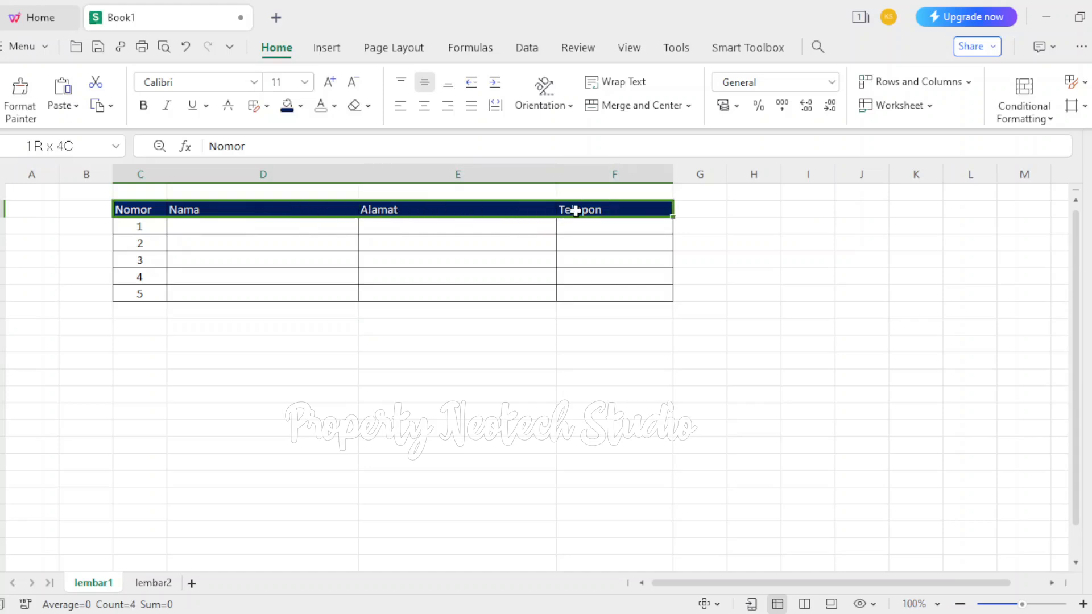
left_click_drag(575, 211, 595, 212)
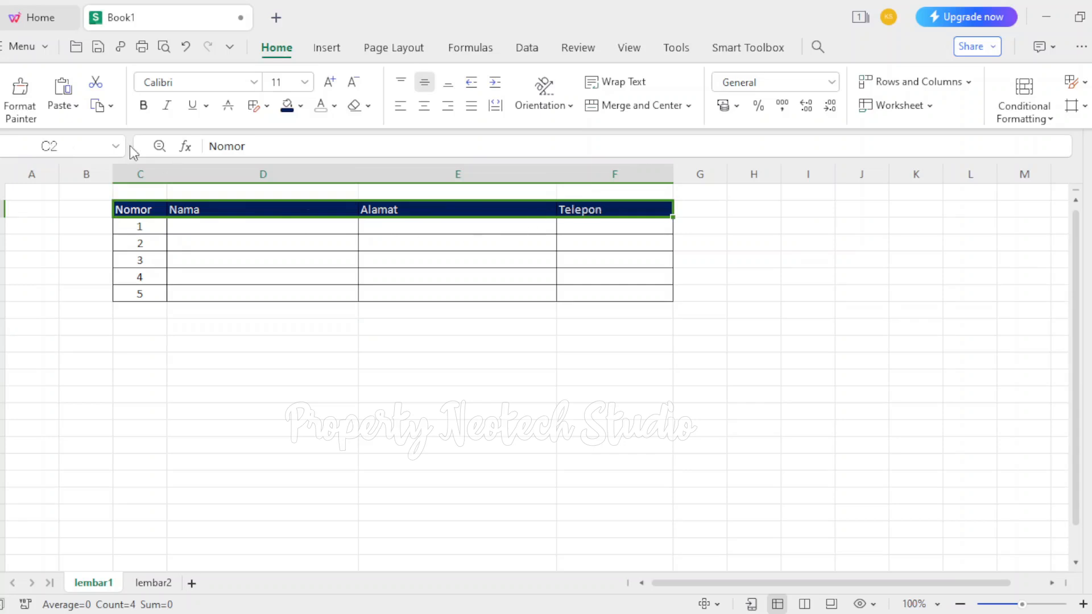
left_click(146, 106)
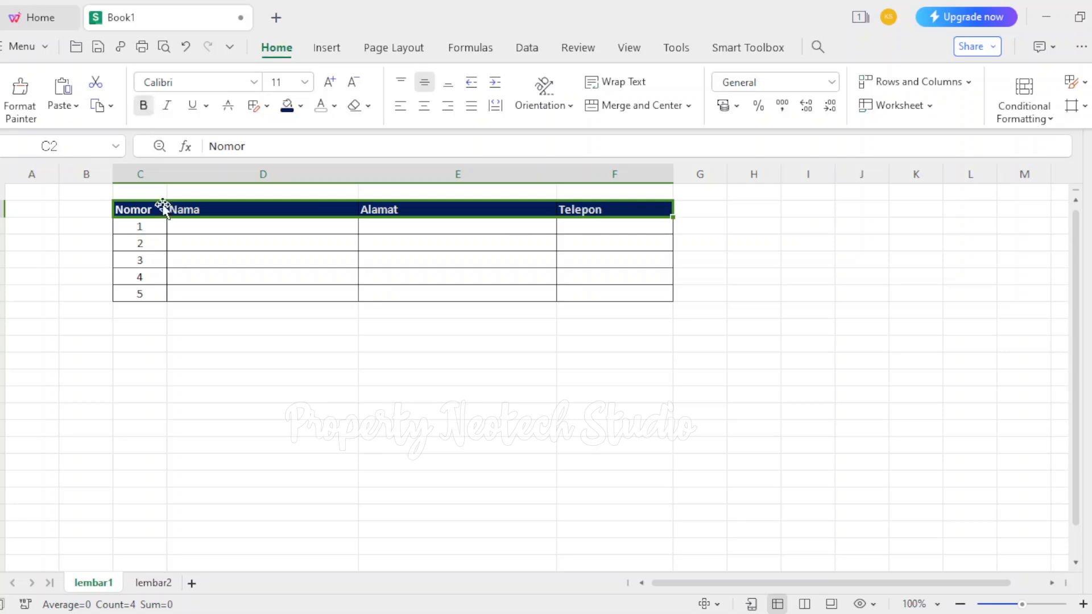
left_click(203, 225)
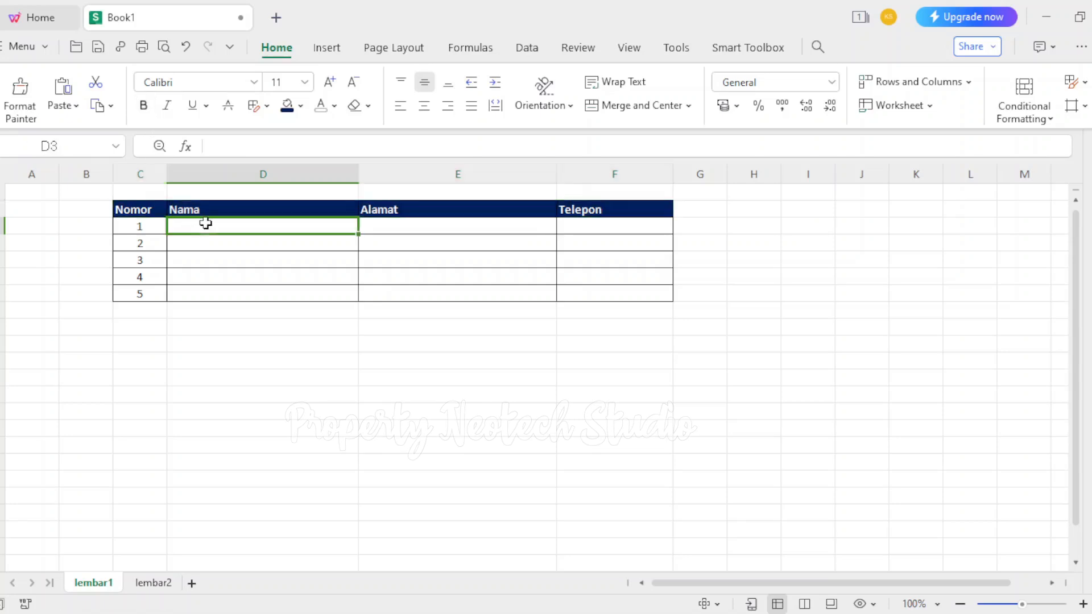